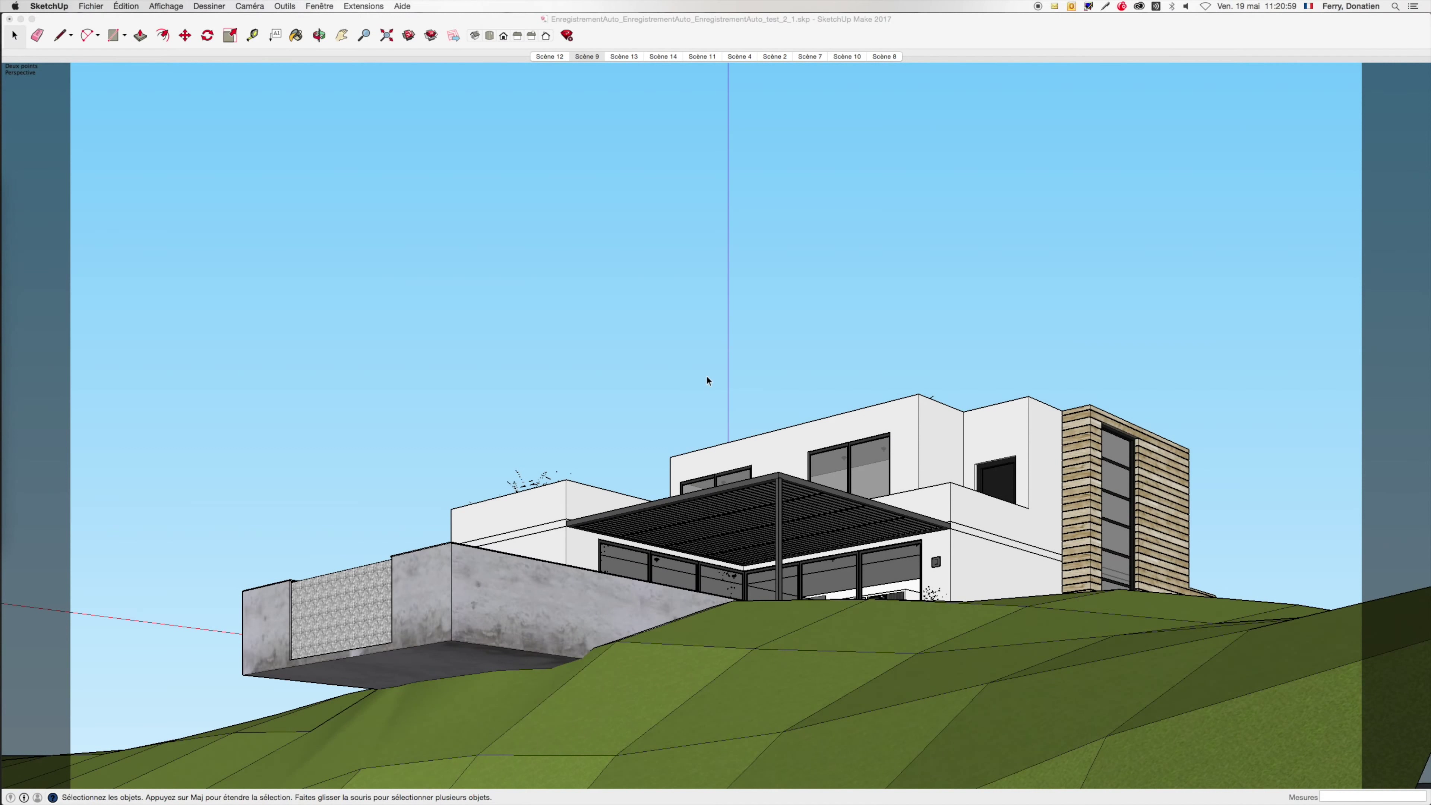
Orbit around the house, then move between the interior living-room and exterior hillside scenes.
mouse_move(708, 378)
mouse_down()
mouse_move(764, 467)
mouse_move(1018, 557)
mouse_up()
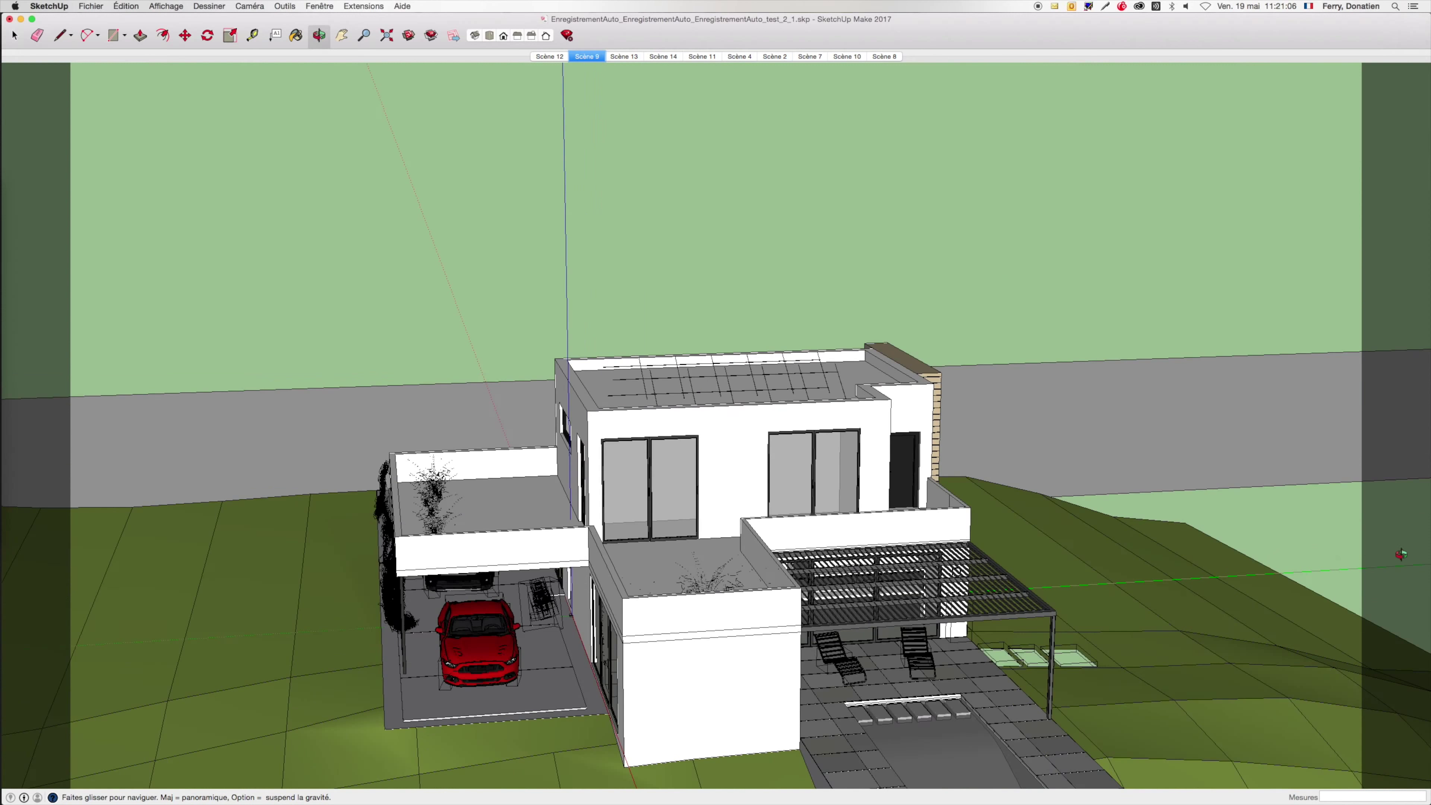
mouse_move(1019, 557)
mouse_down()
mouse_move(789, 557)
mouse_move(632, 495)
mouse_up()
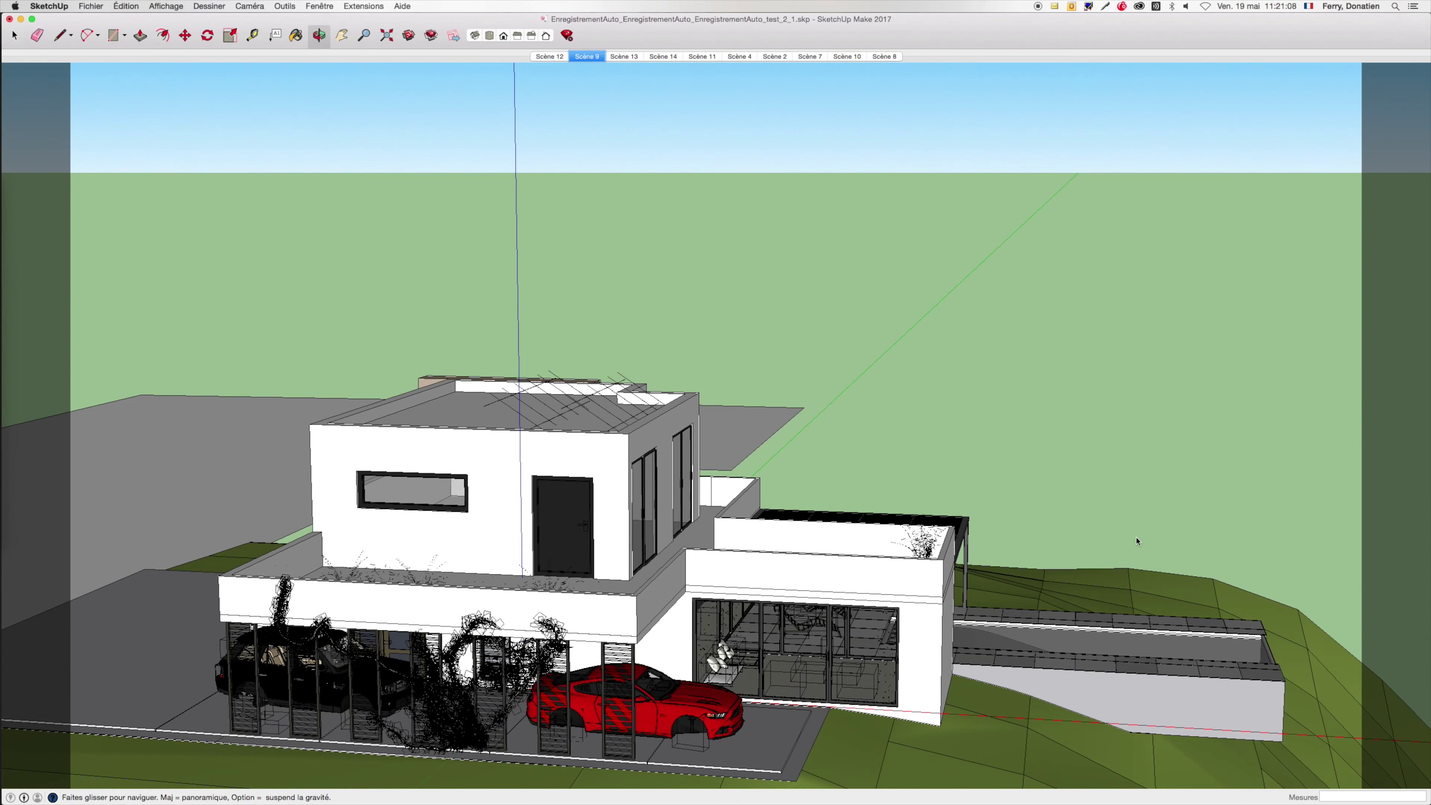
key(space)
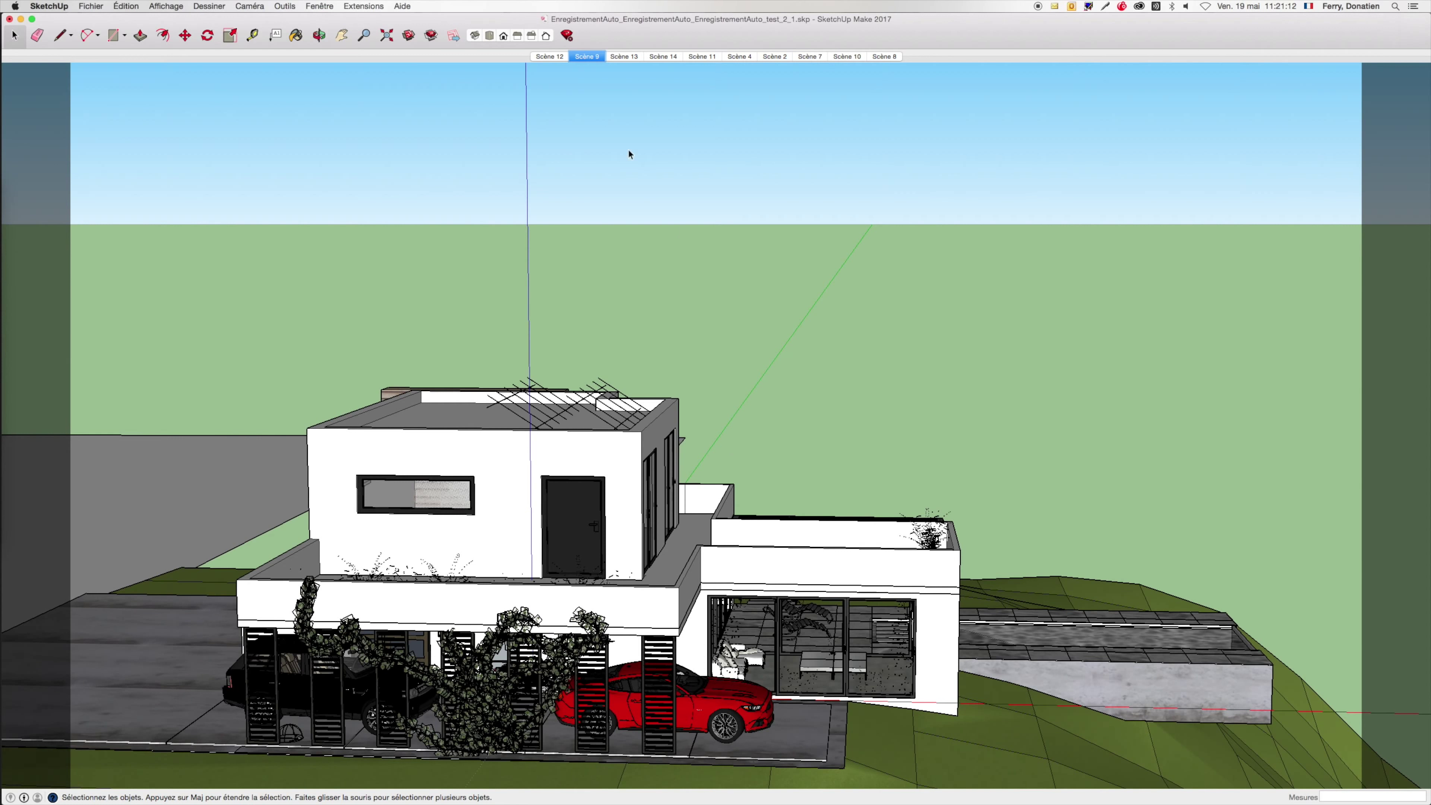
click(545, 57)
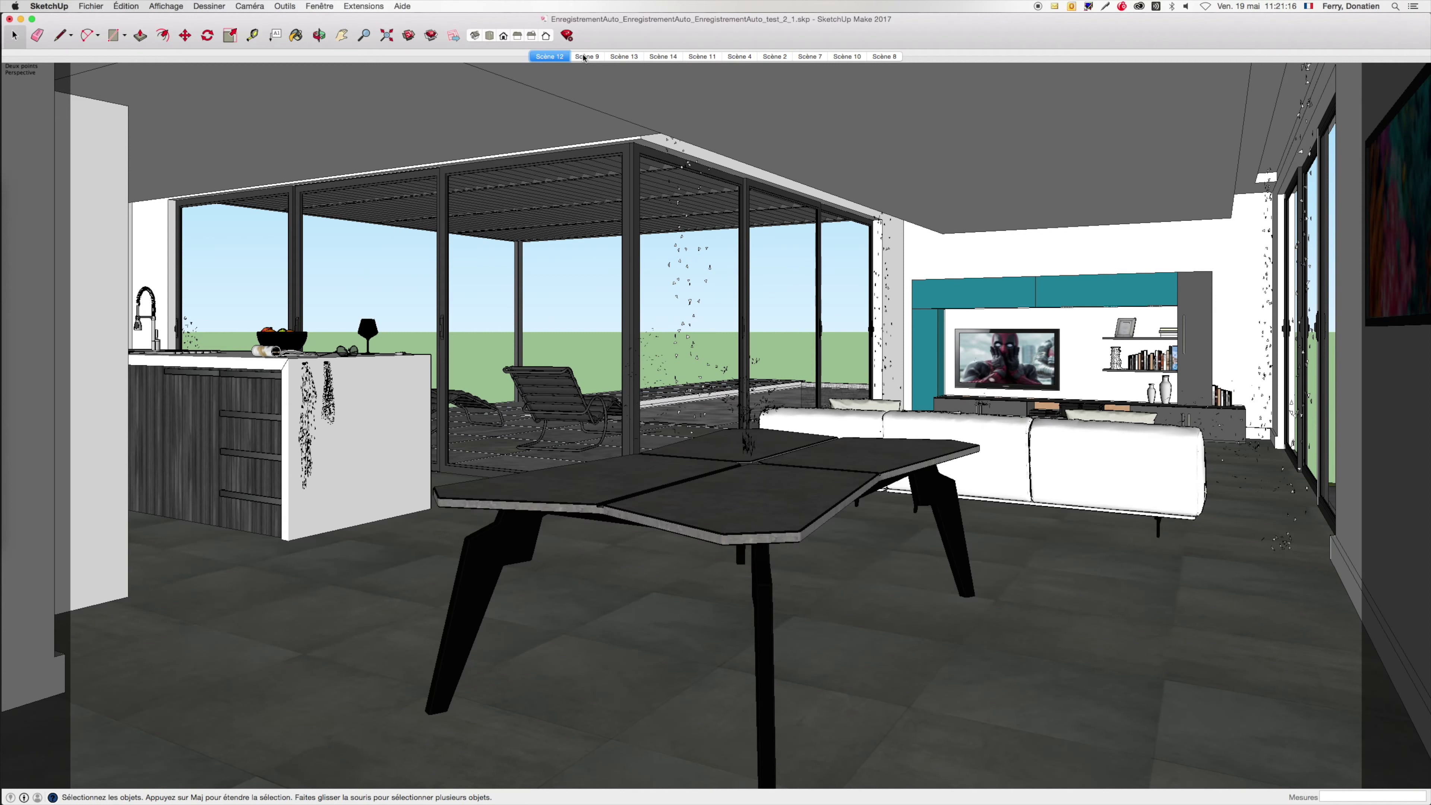
key(Page_Down)
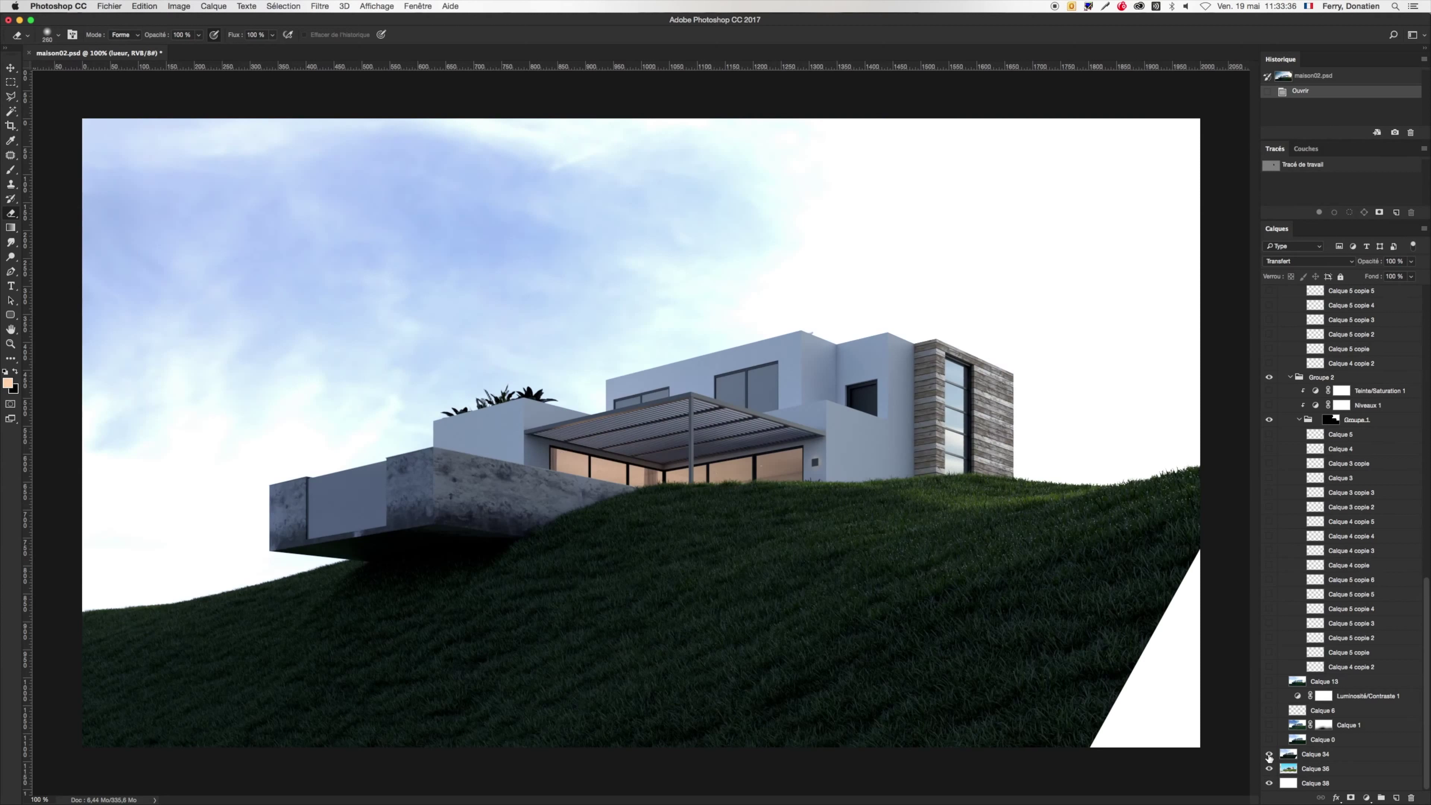
Hide the SketchUp line render to reveal the photoreal grassy render, then fit the image.
click(1269, 755)
click(1268, 755)
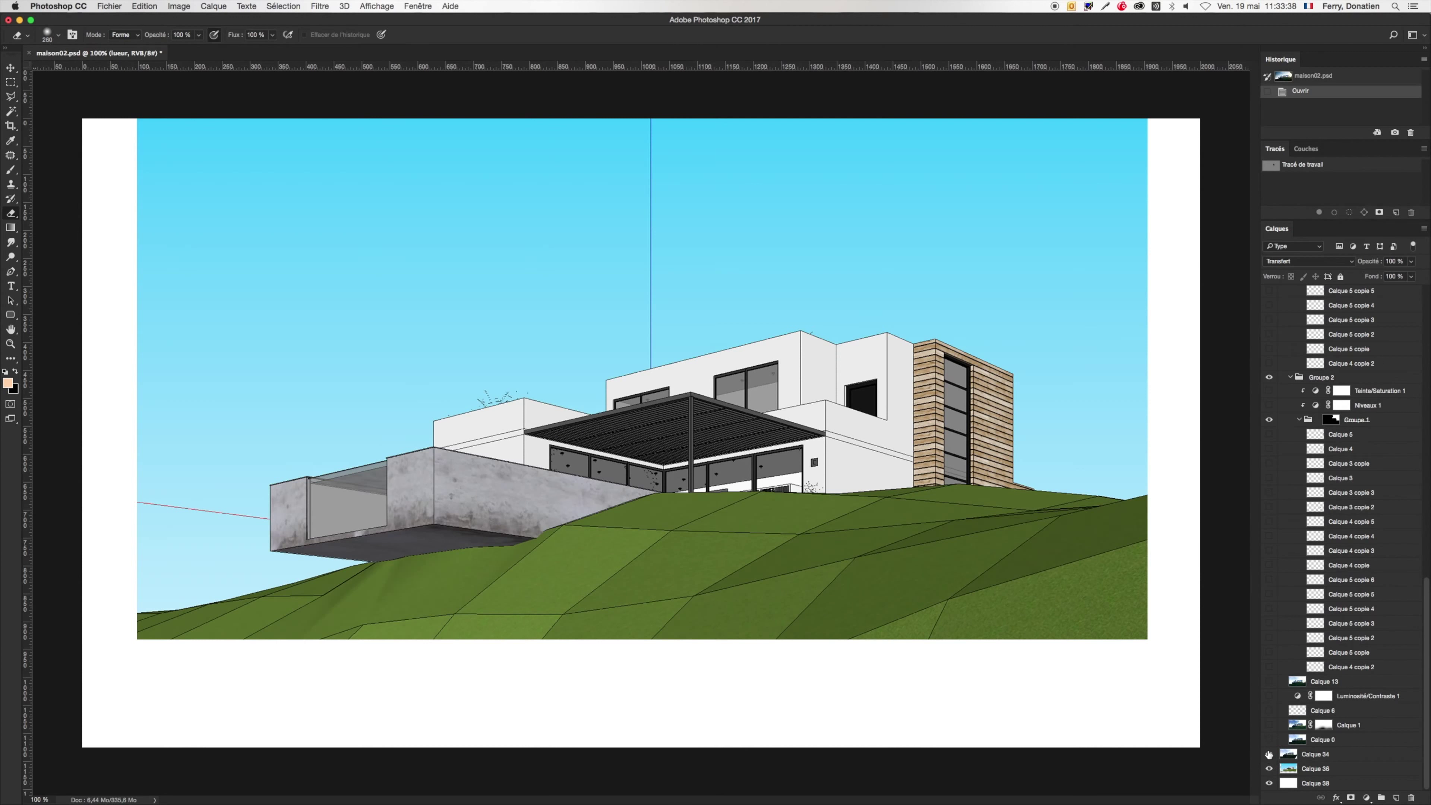
click(1269, 754)
click(1269, 742)
key(super+0)
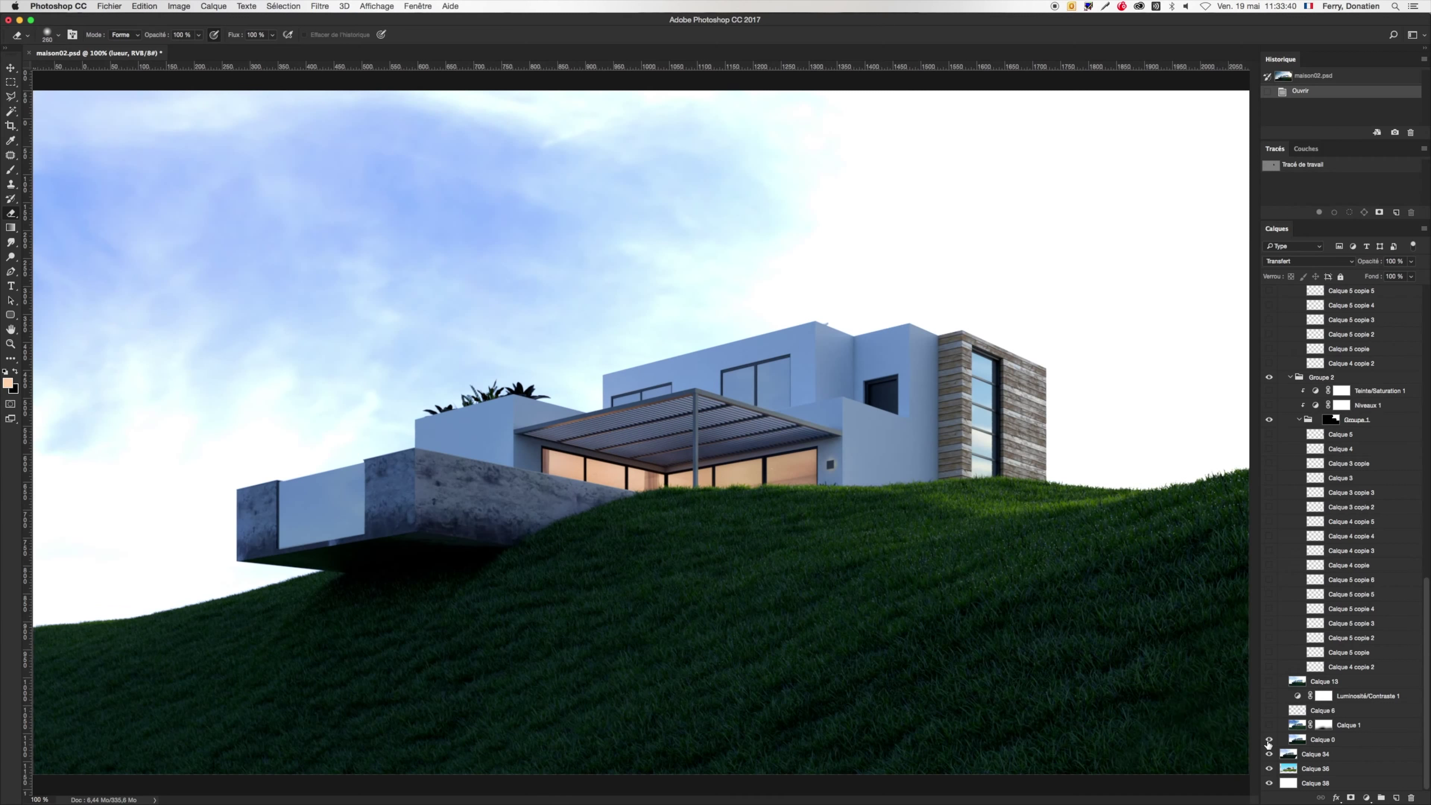
Turn on Calque 0 and 1 for a bluer sky and the Calque 4 copie 2 hilltop bush.
click(1269, 739)
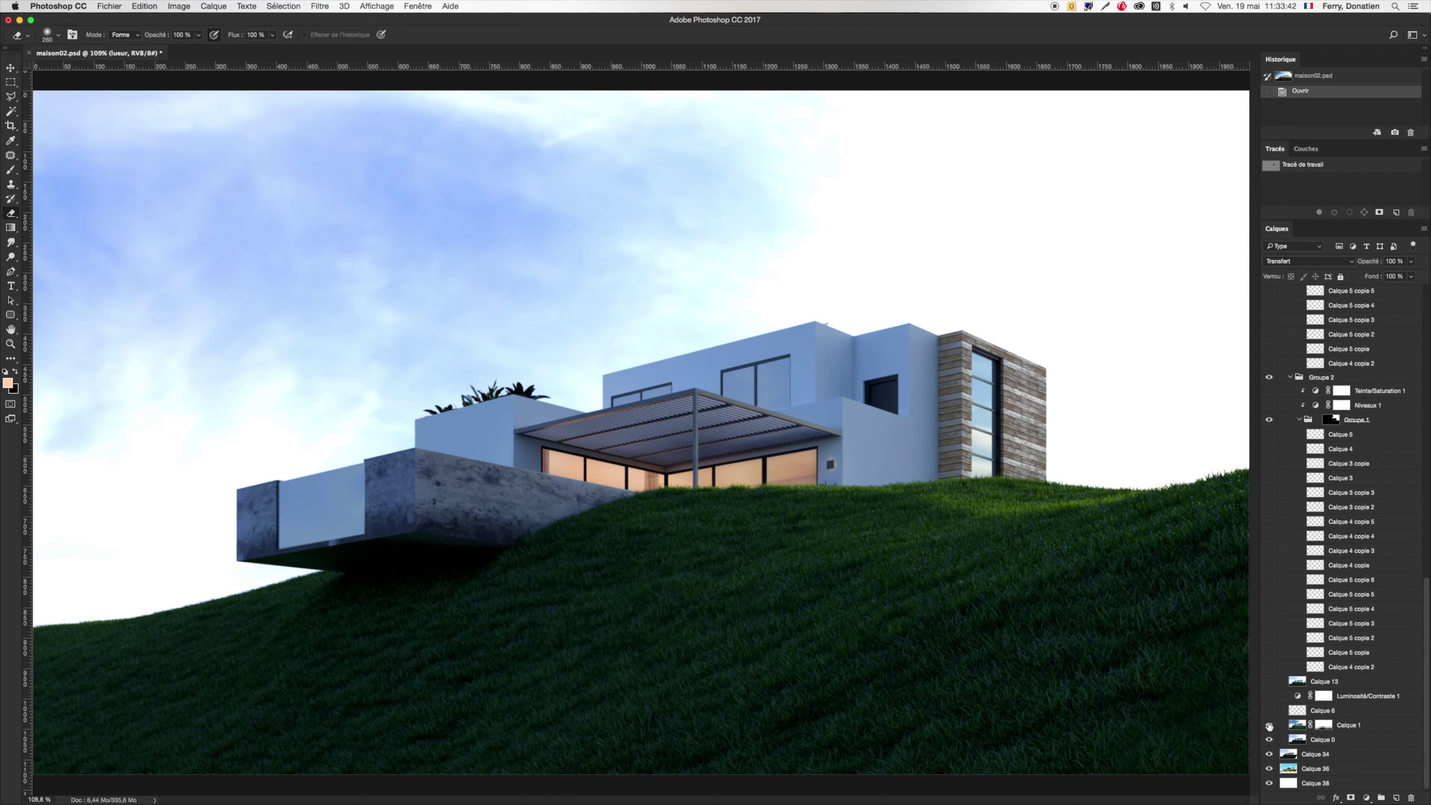
click(1269, 725)
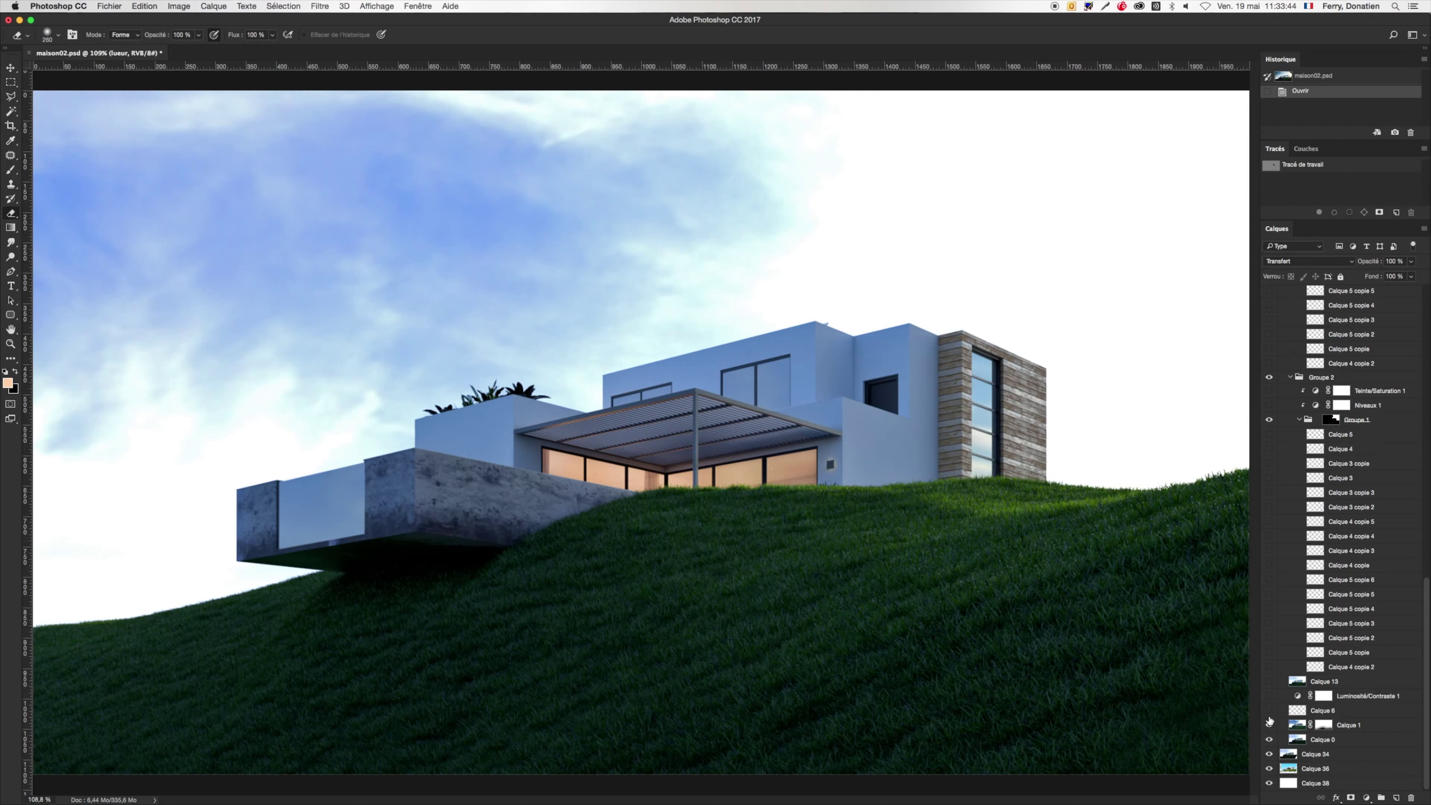
click(1269, 712)
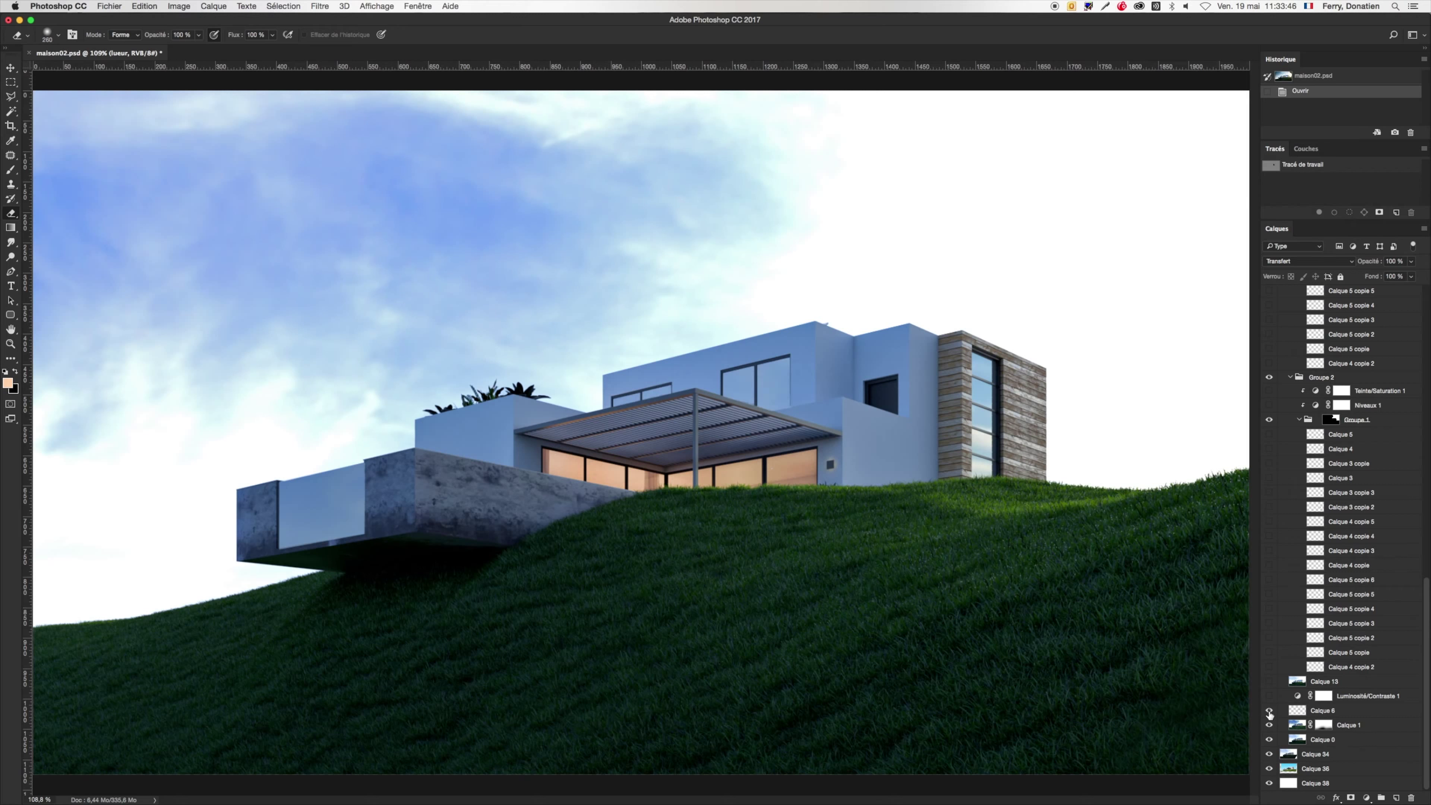
click(1269, 713)
click(1269, 698)
click(1269, 697)
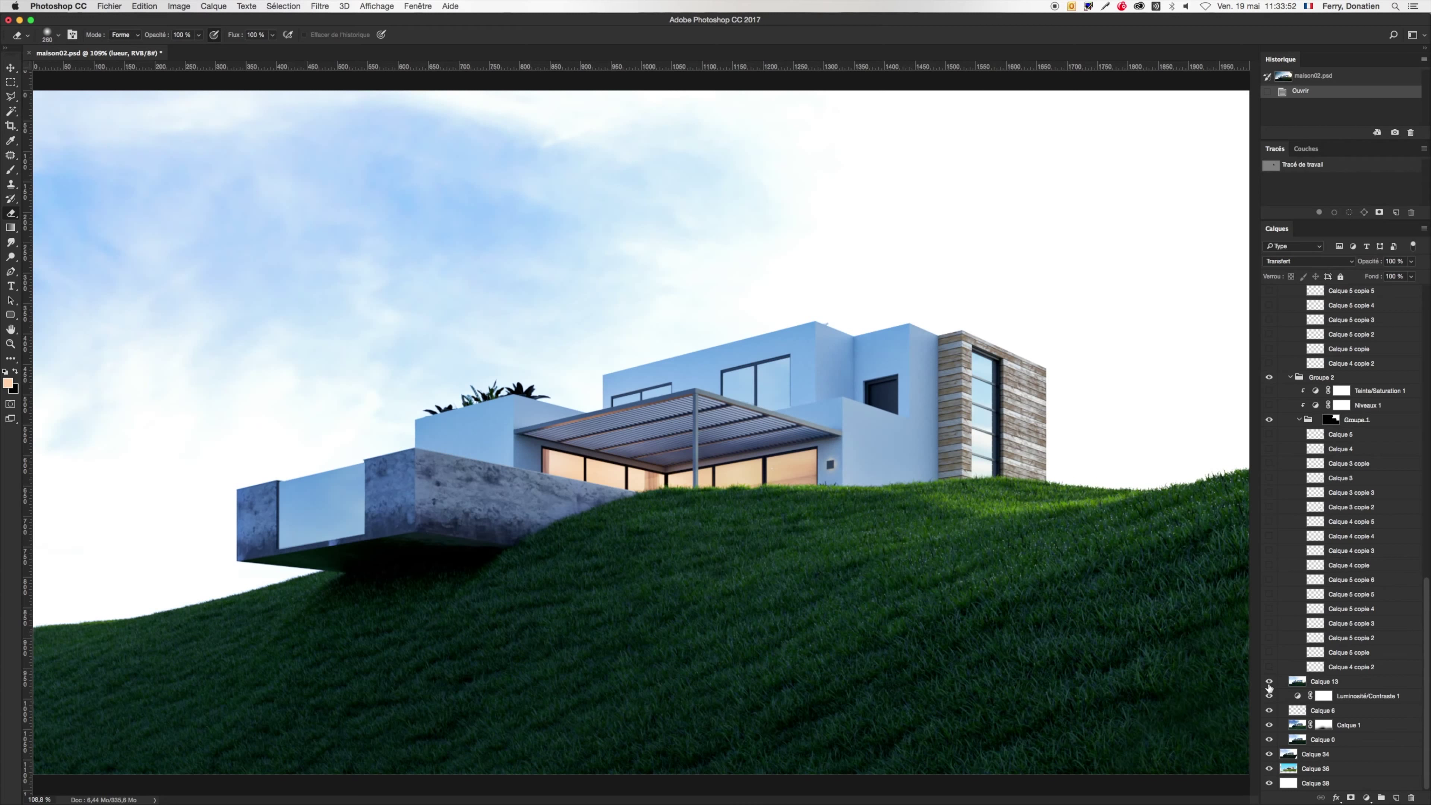
click(1268, 682)
click(1270, 667)
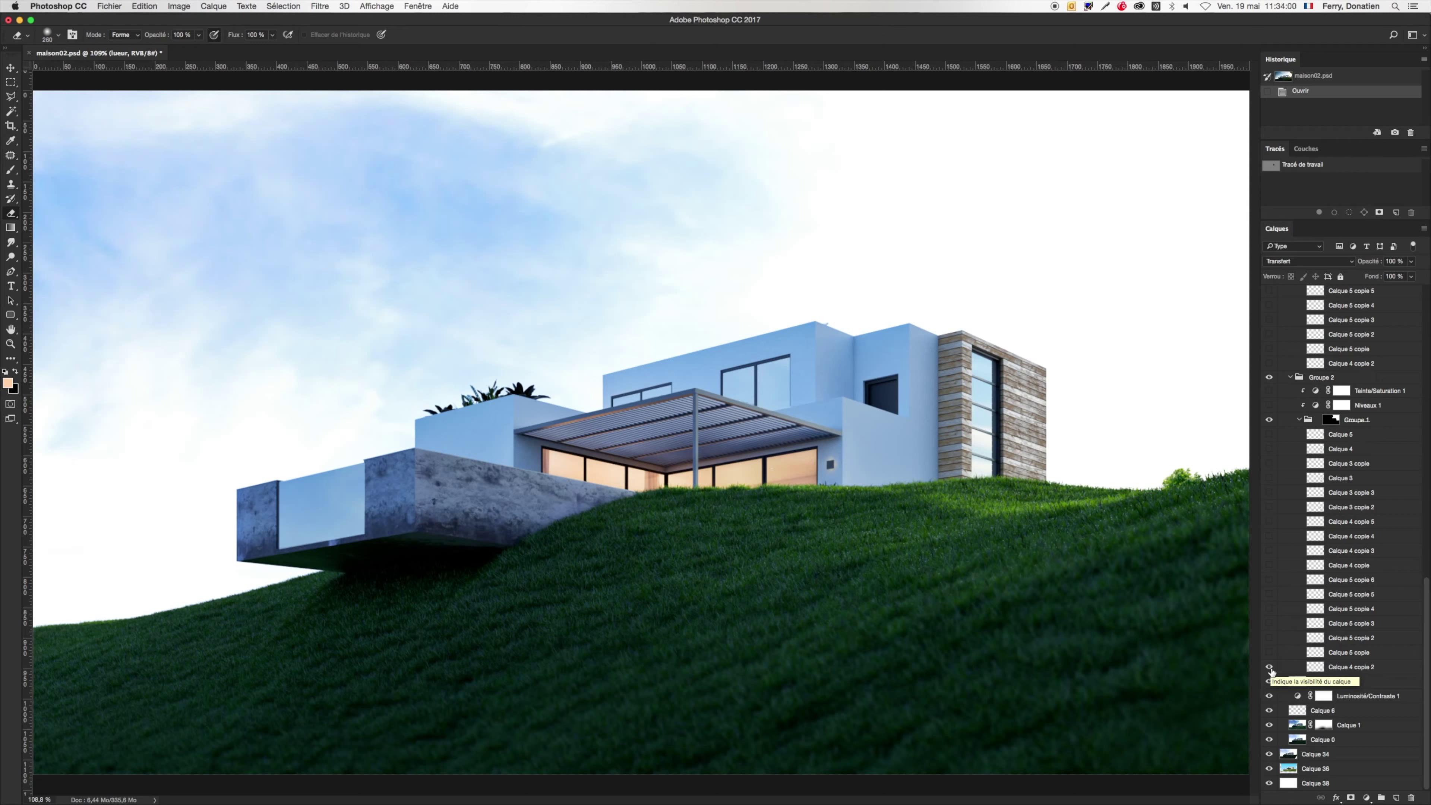
key(super+plus)
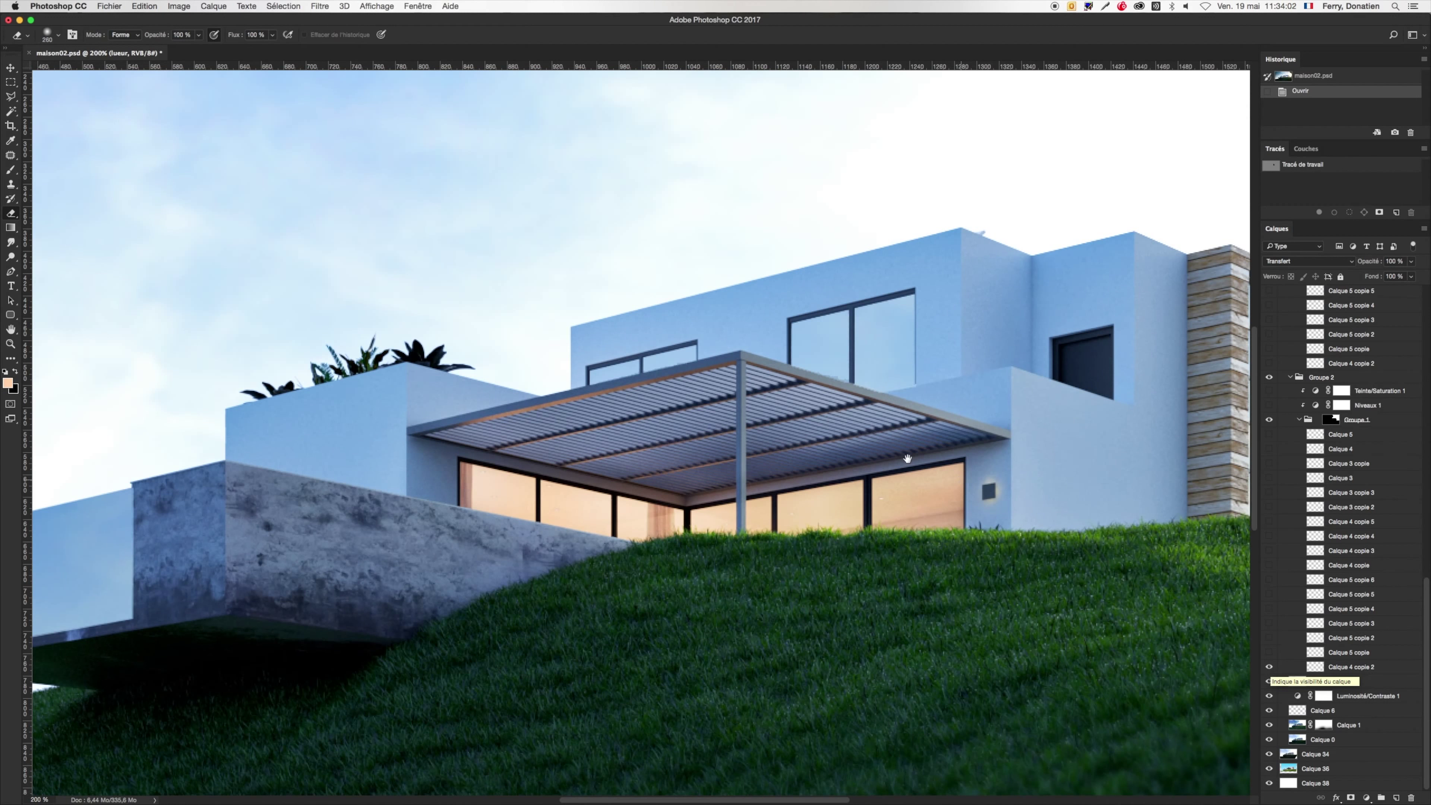
Show the hilltop bush layers, including Calque 5 copie, and the tree clumps at the right edge.
drag(907, 459, 370, 510)
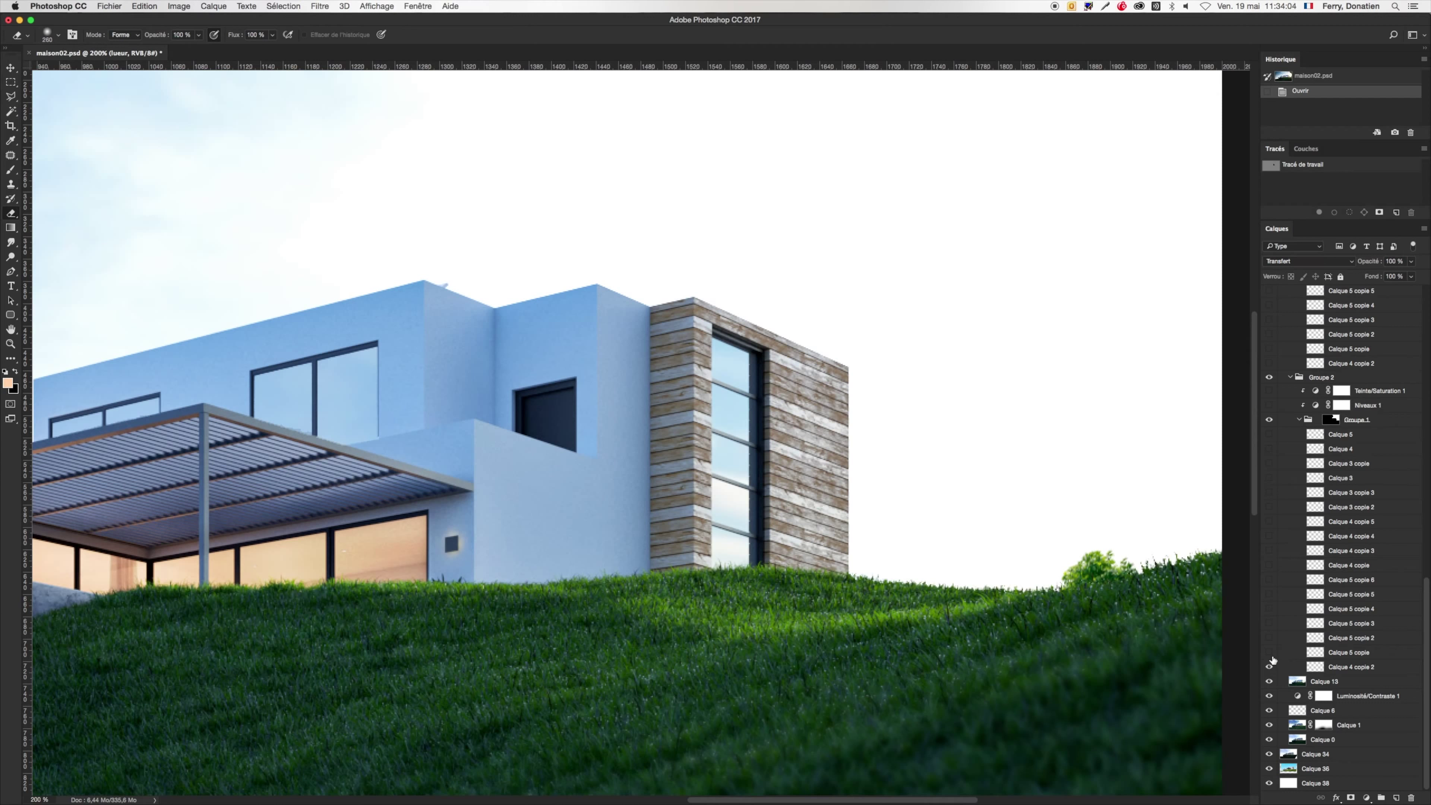
click(1269, 668)
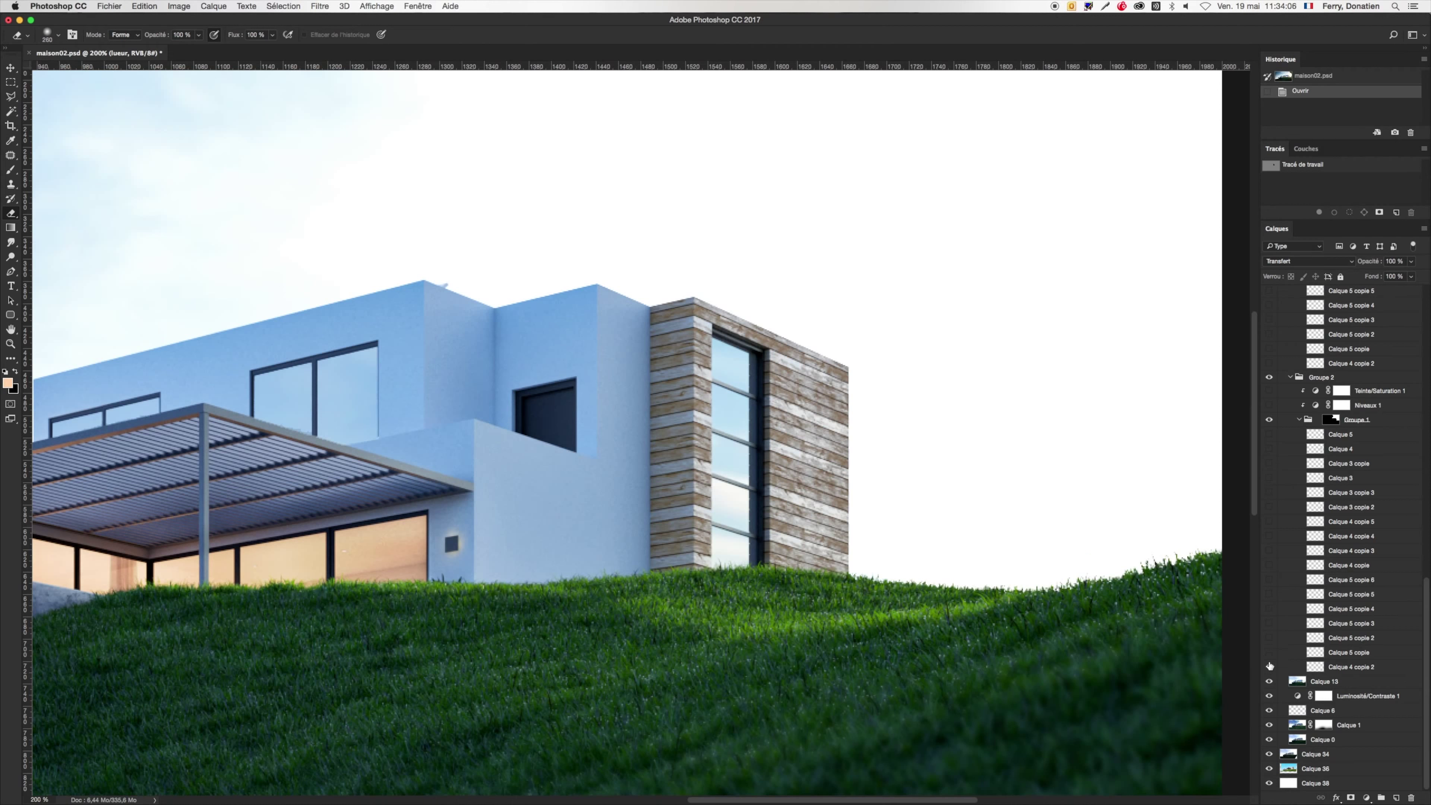
click(1269, 653)
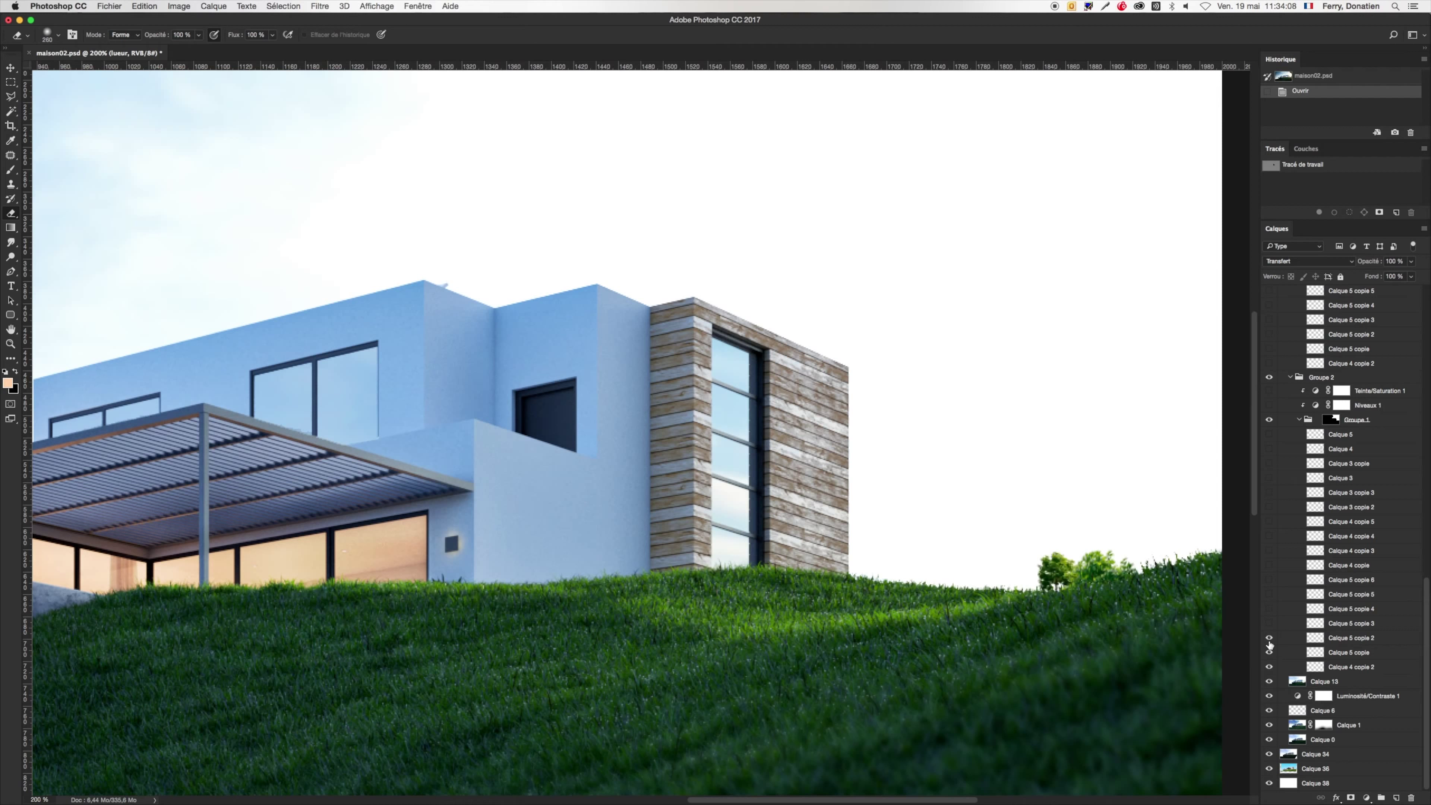
click(1269, 608)
click(1268, 593)
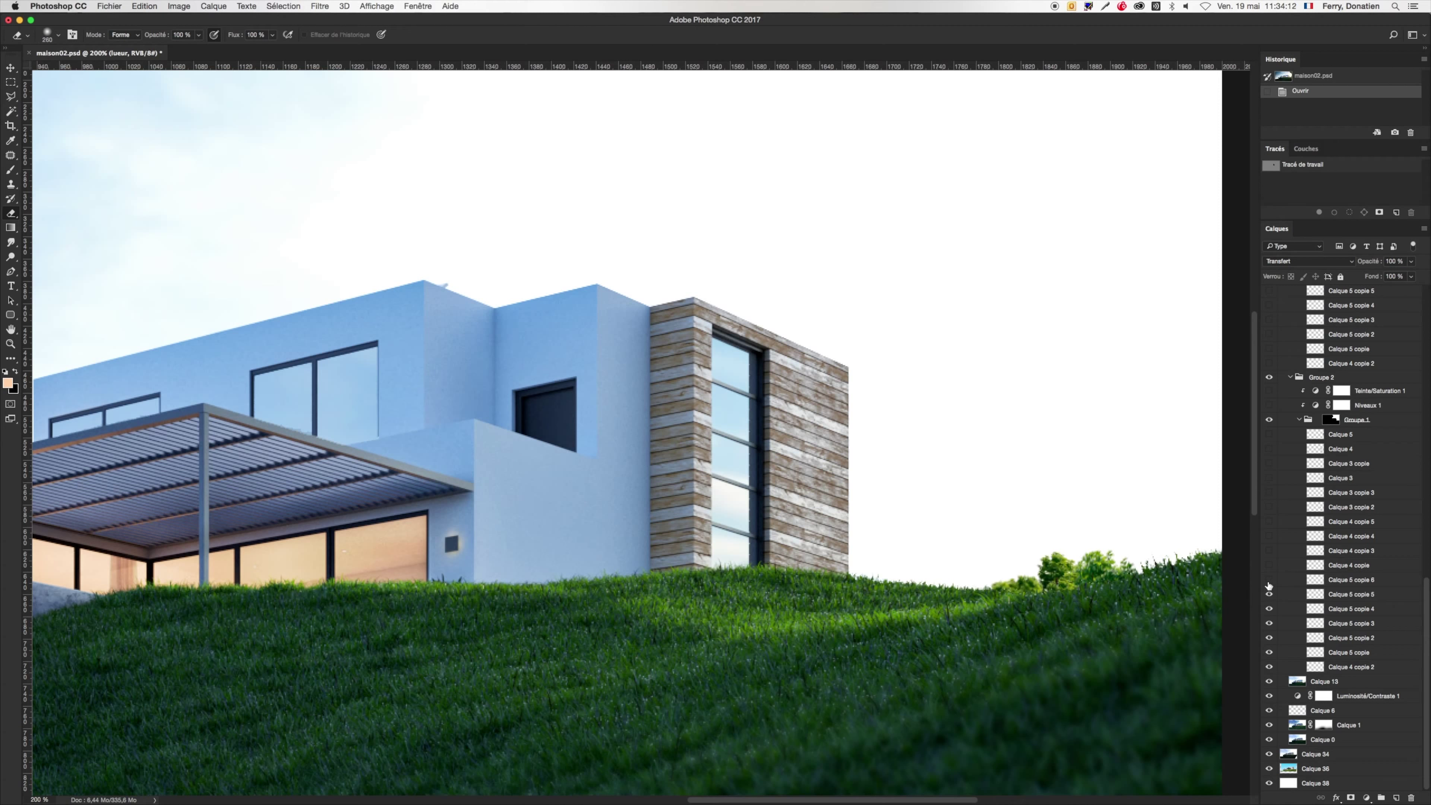
click(1269, 579)
click(1269, 564)
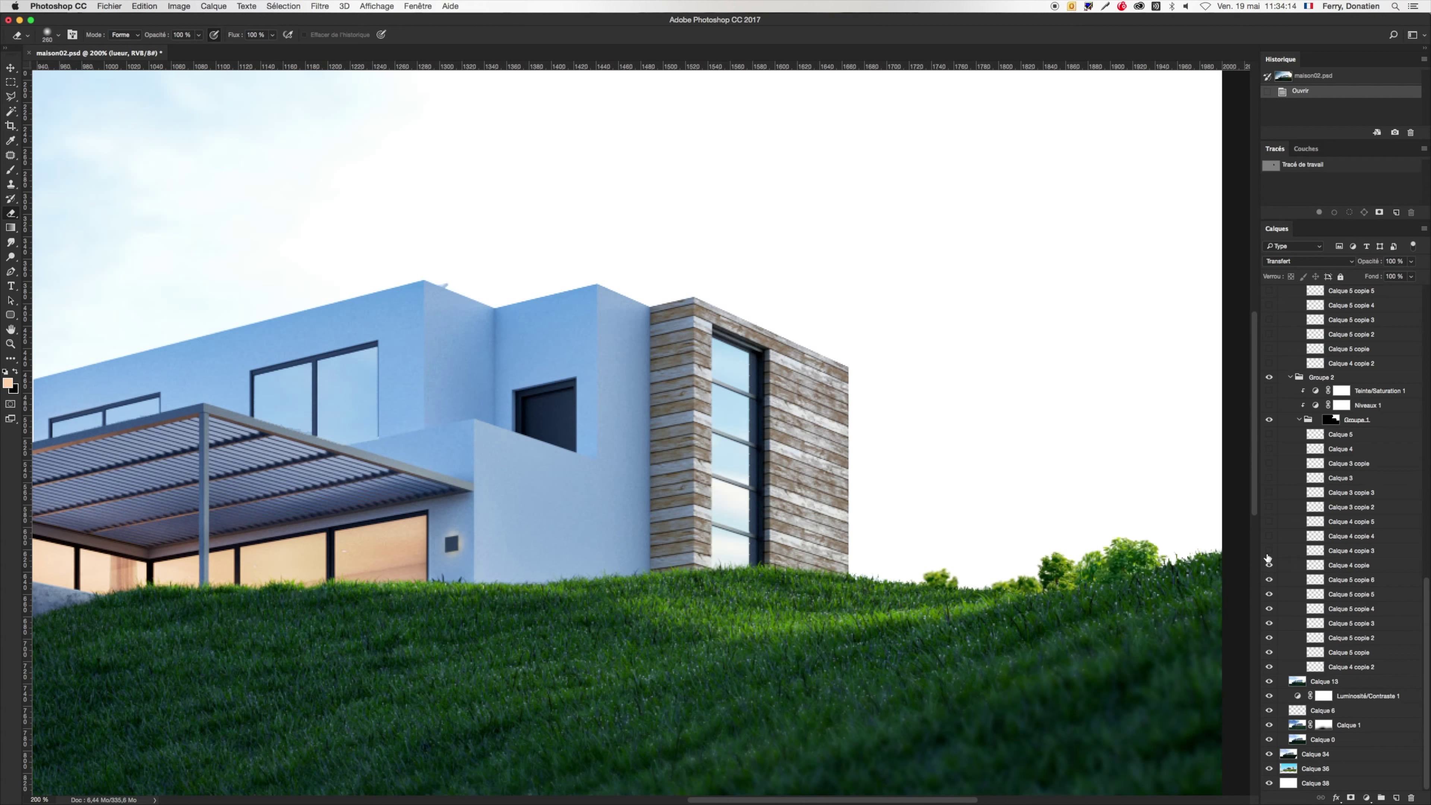
click(1269, 551)
click(1268, 536)
Show the bushes and trees behind the wooden facade and the tall tree at the right edge.
click(1270, 505)
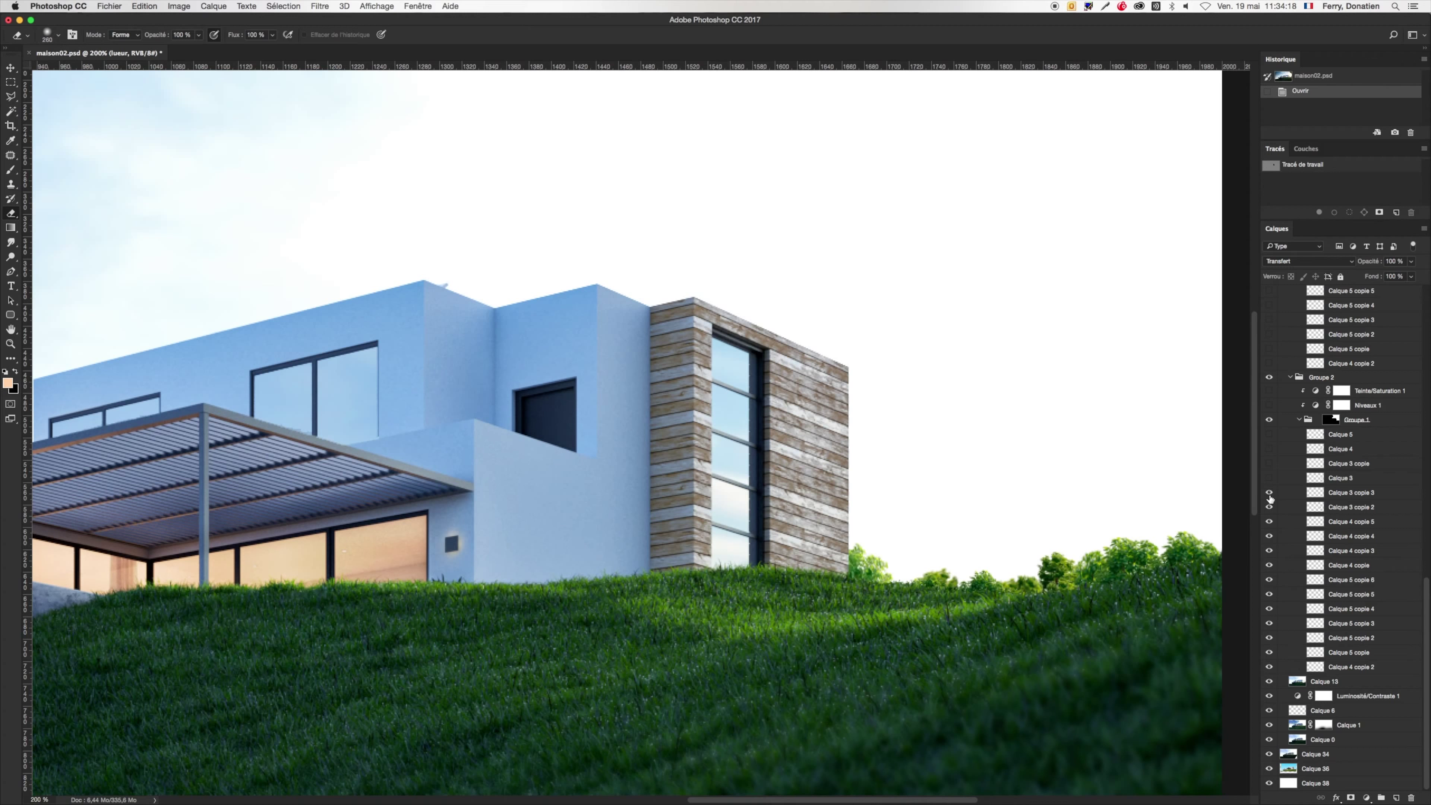
click(1270, 491)
click(1269, 477)
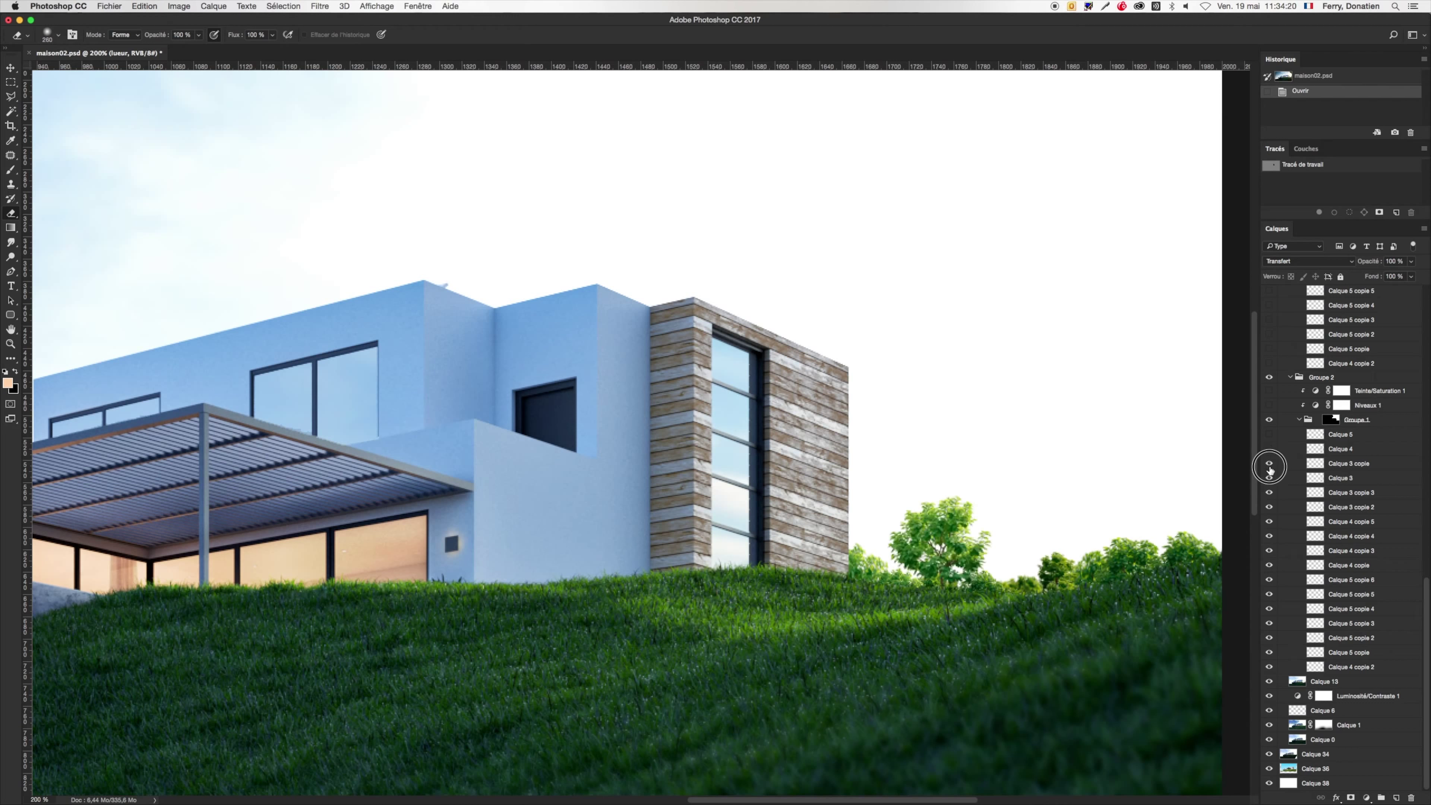
click(1269, 463)
click(1269, 435)
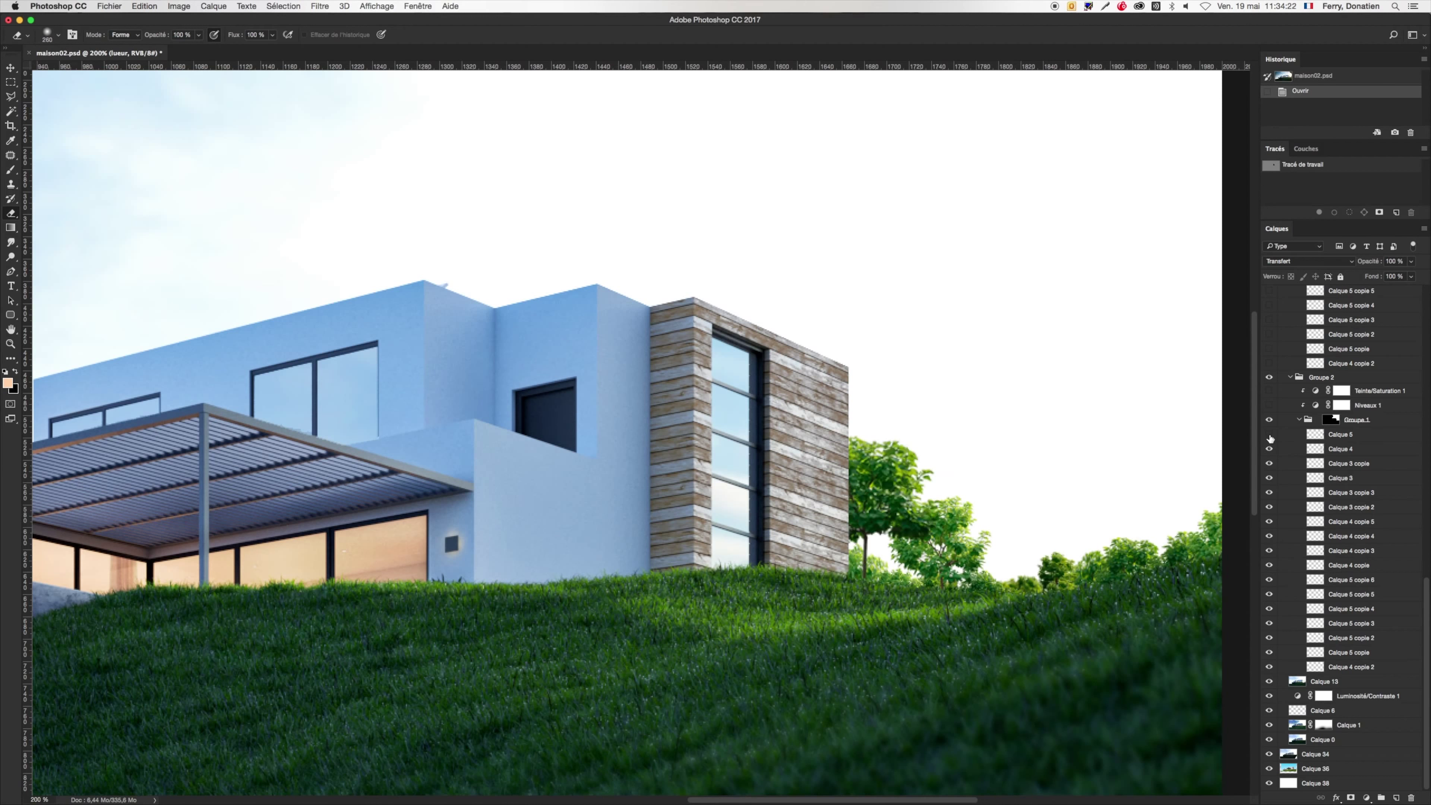
click(1269, 435)
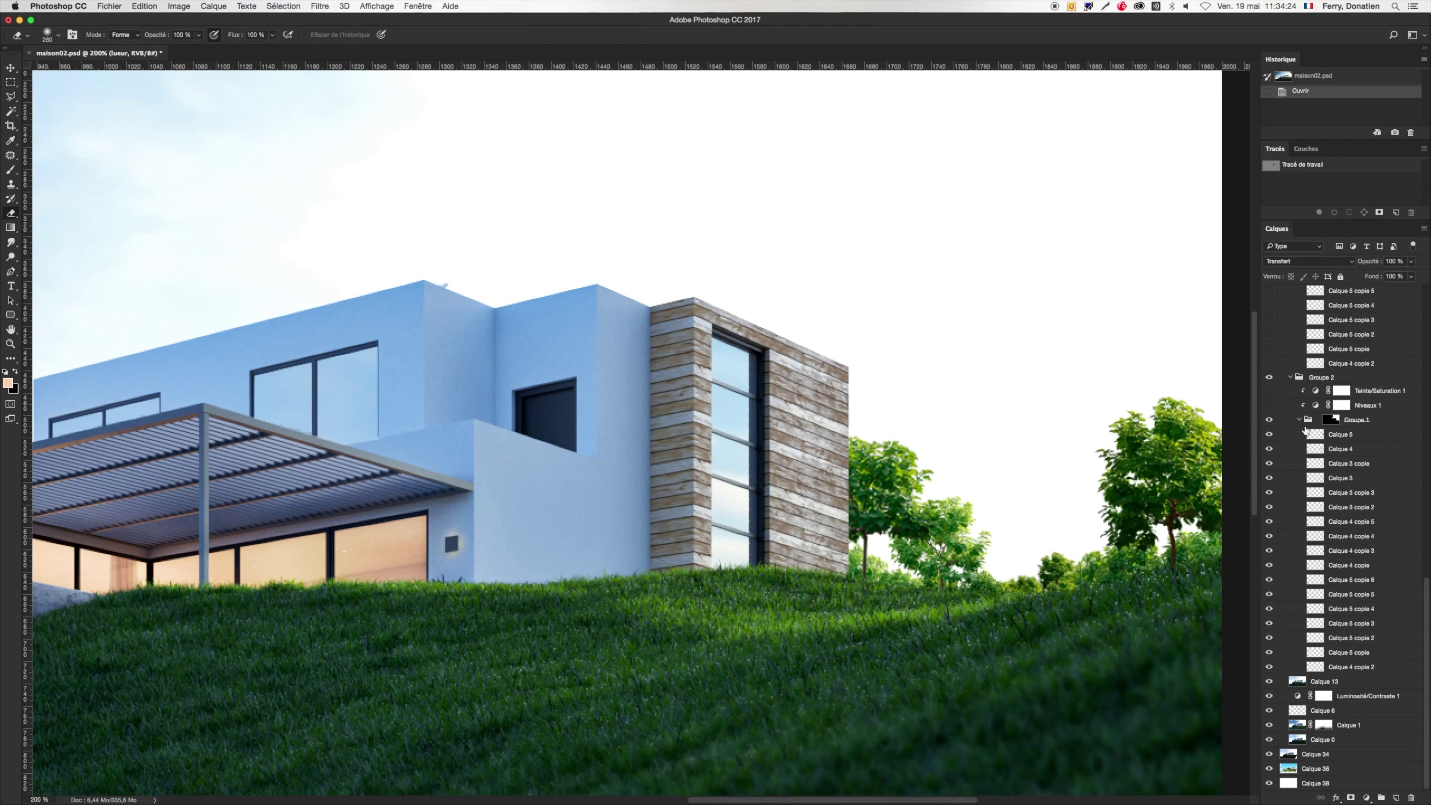
Collapse visible Groupe 1, enable Niveaux 1 and Teinte/Saturation 1, and fit the image.
click(1302, 420)
click(1269, 666)
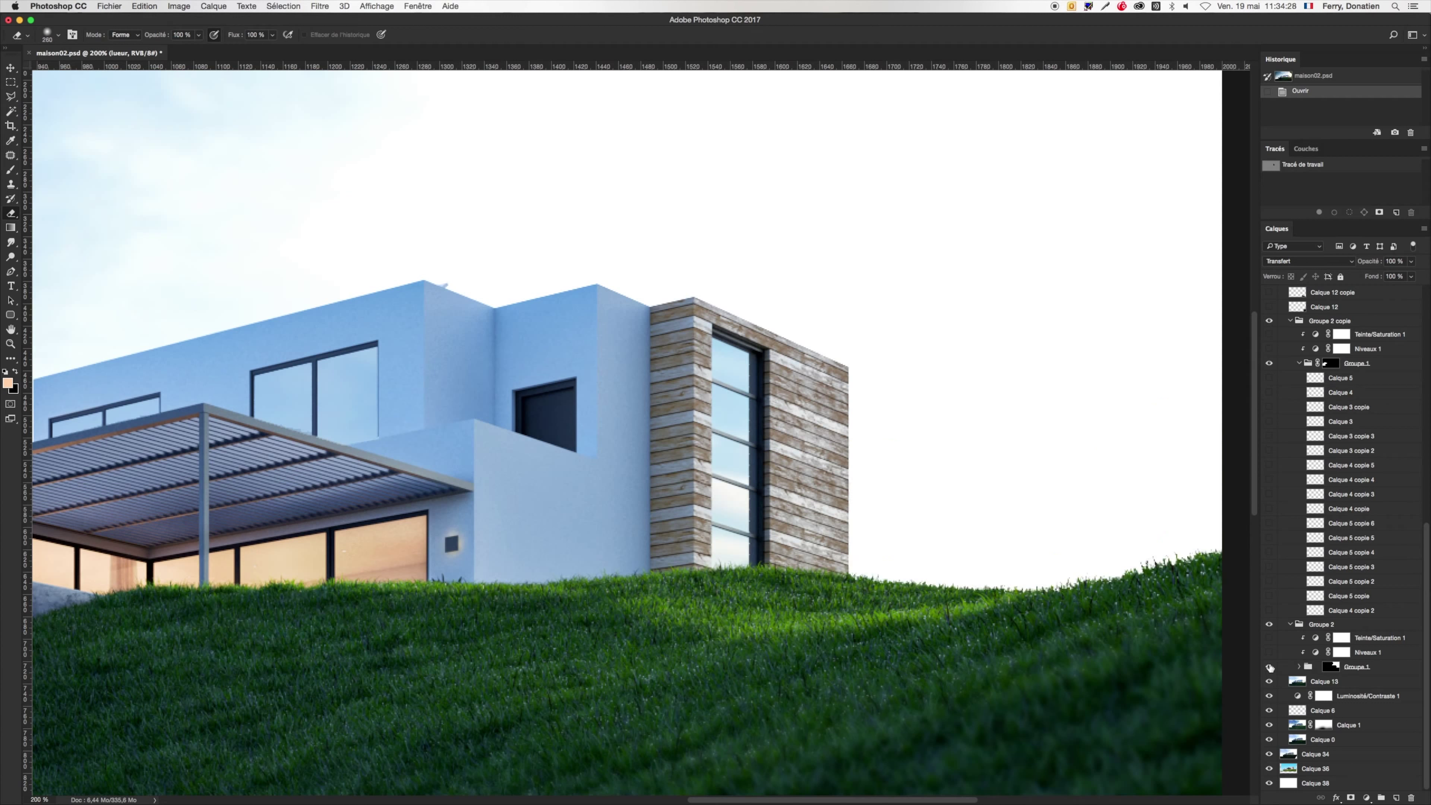
click(1269, 667)
click(1269, 653)
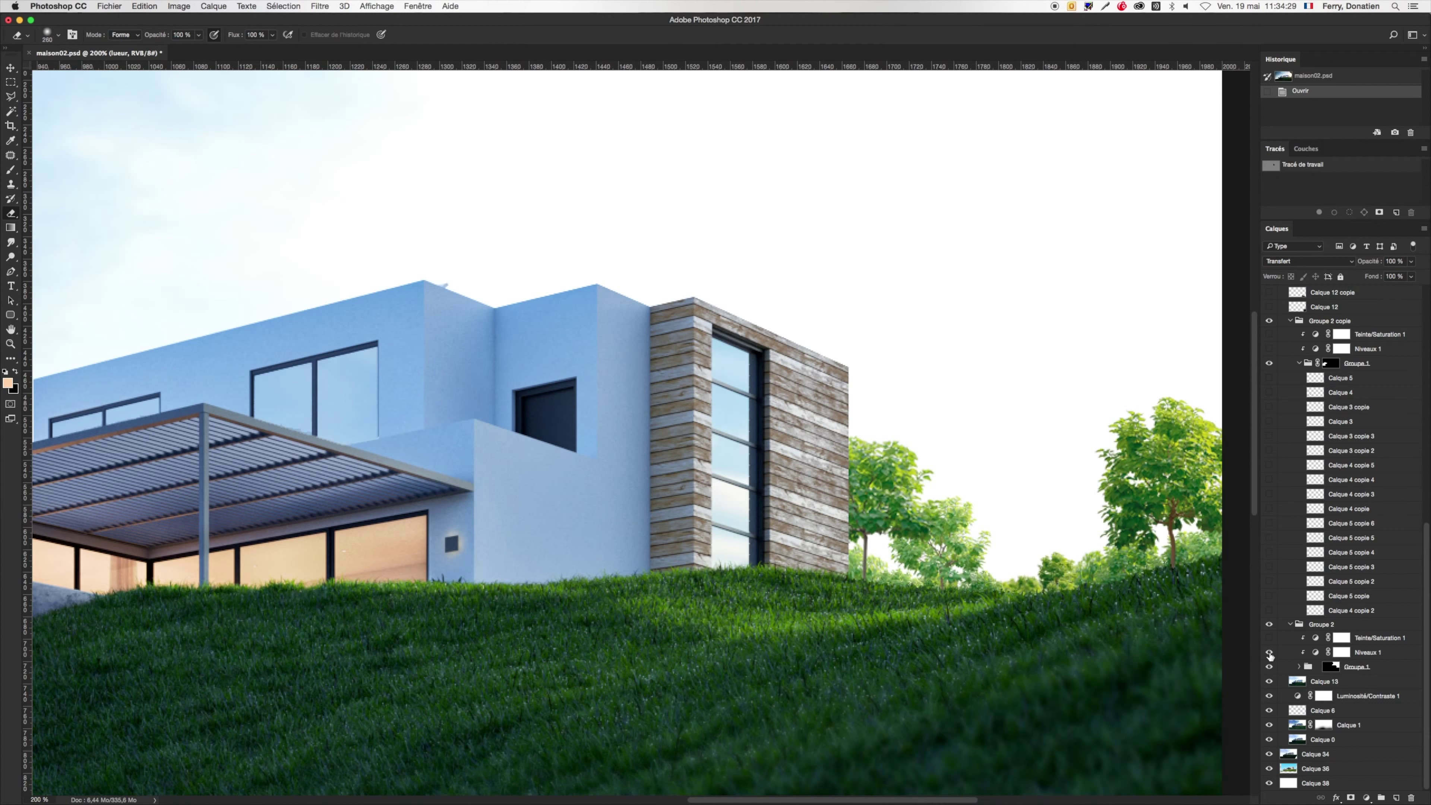
click(1269, 640)
key(super+0)
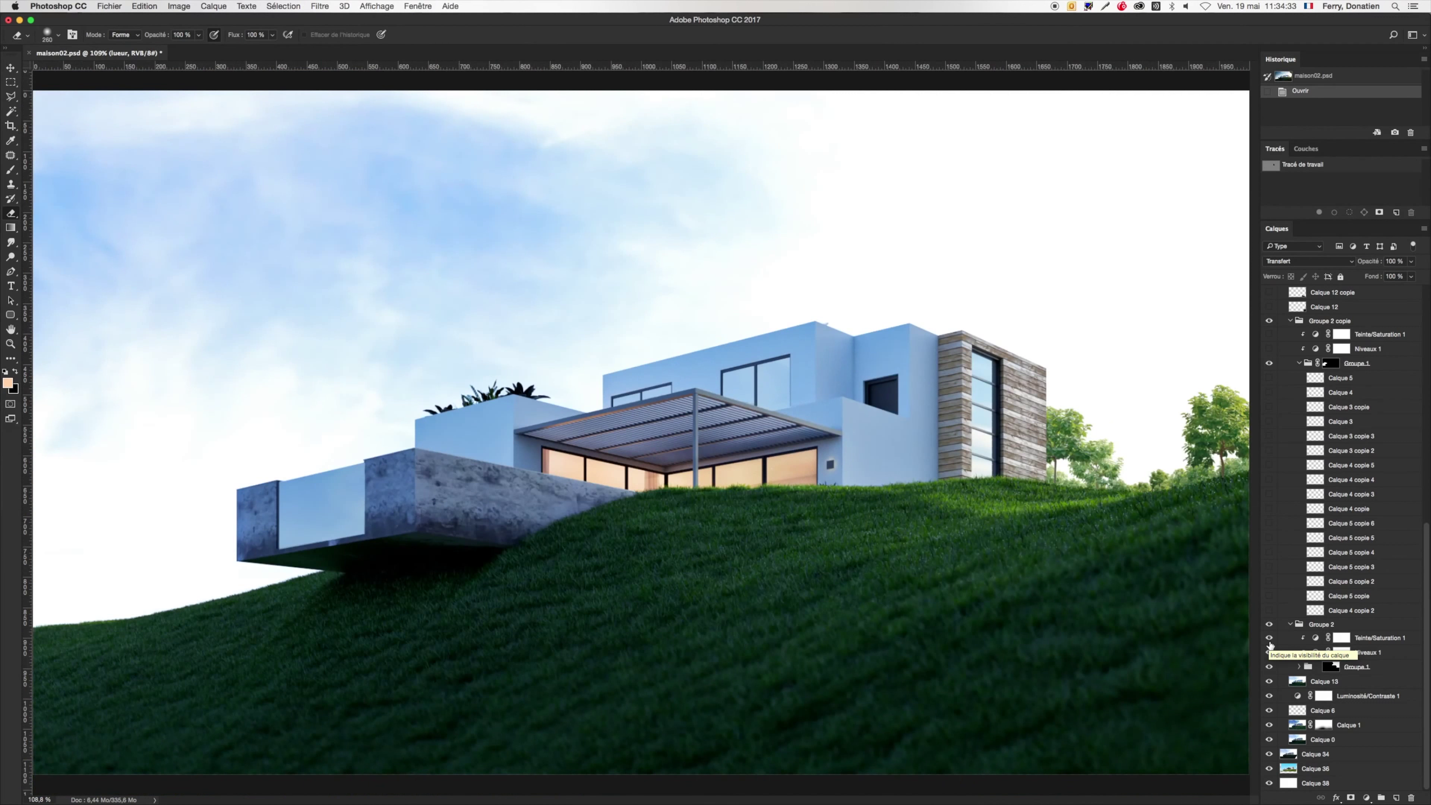
Compare the tree group with and without its adjustments, then collapse it and keep it visible.
click(1270, 638)
click(1270, 652)
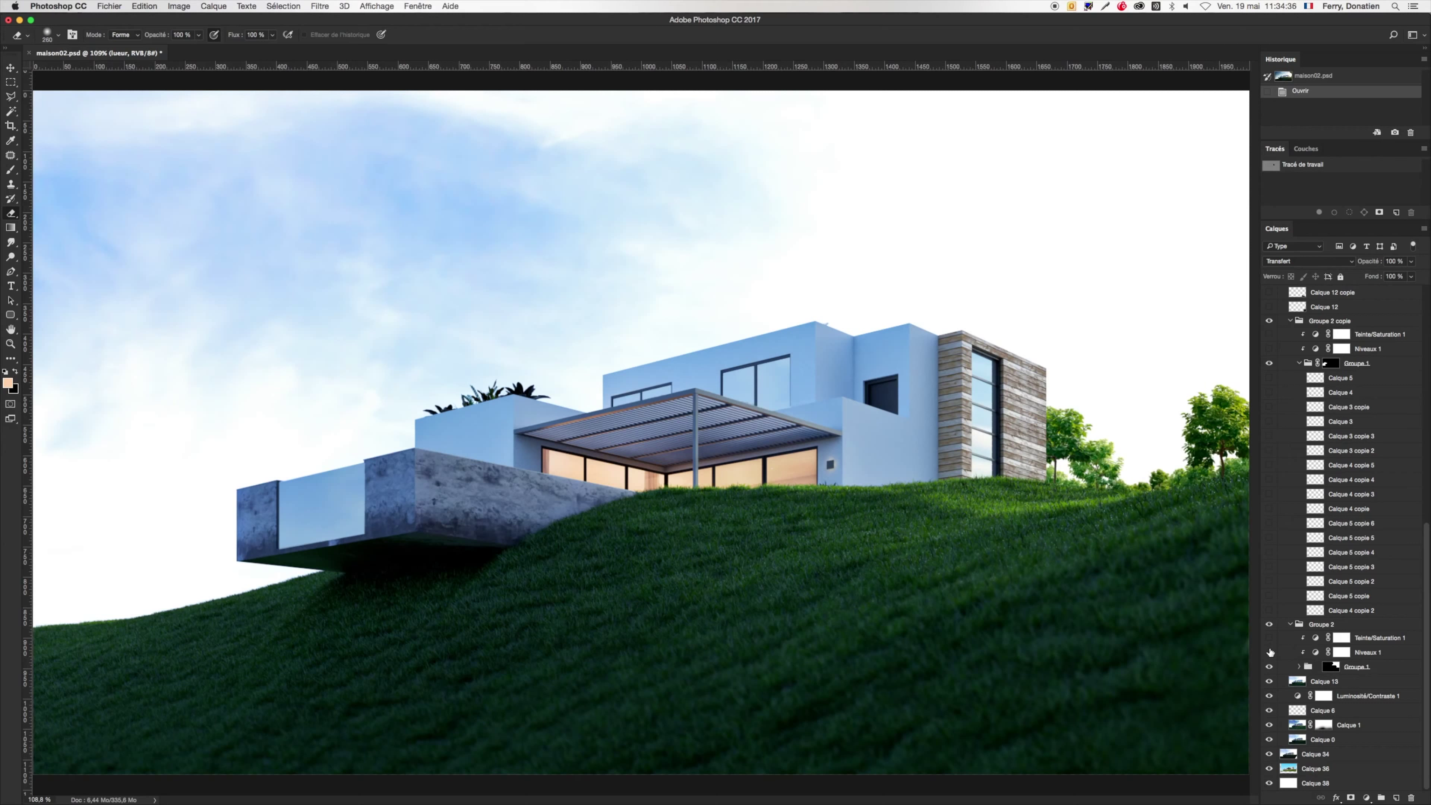
click(1270, 652)
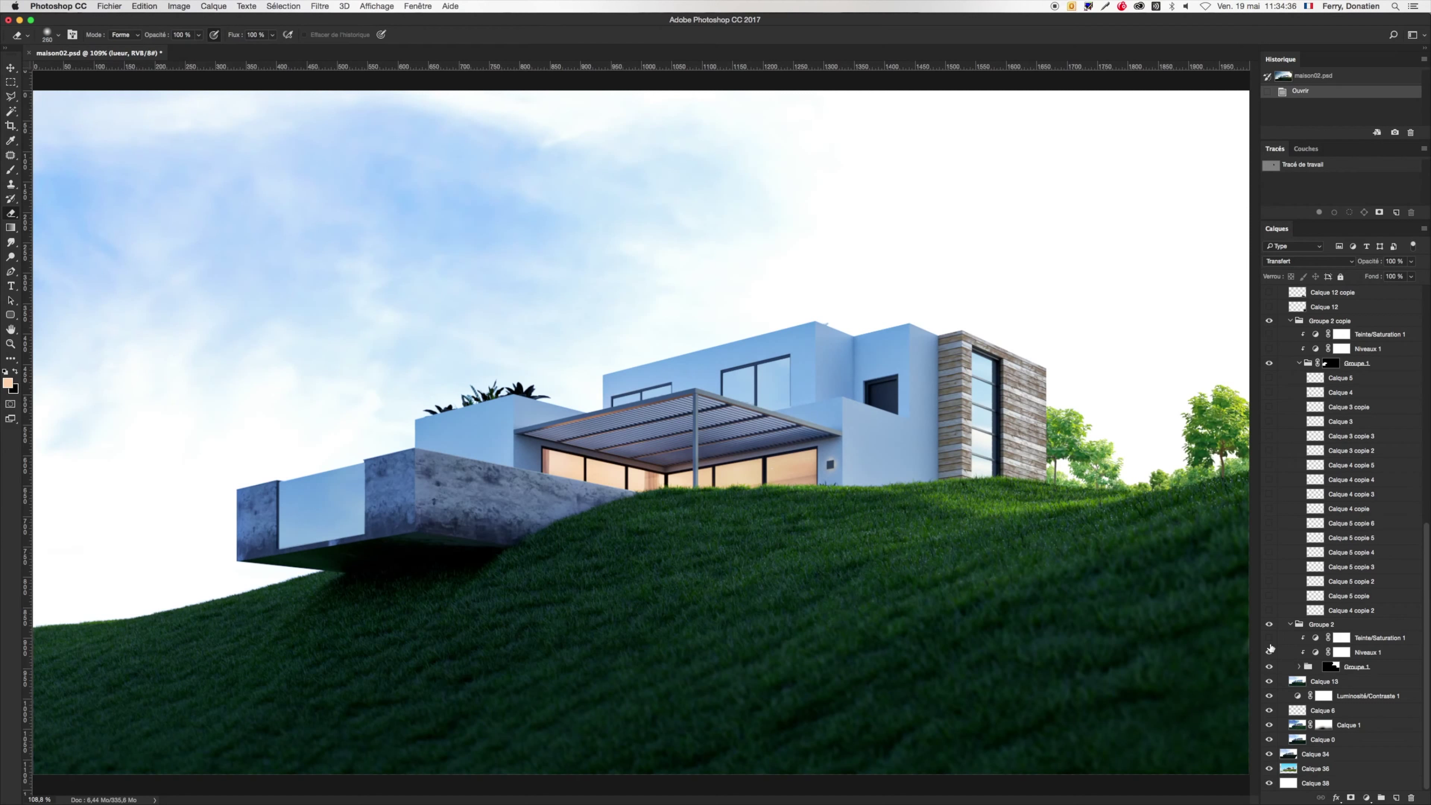
click(1290, 624)
click(1270, 668)
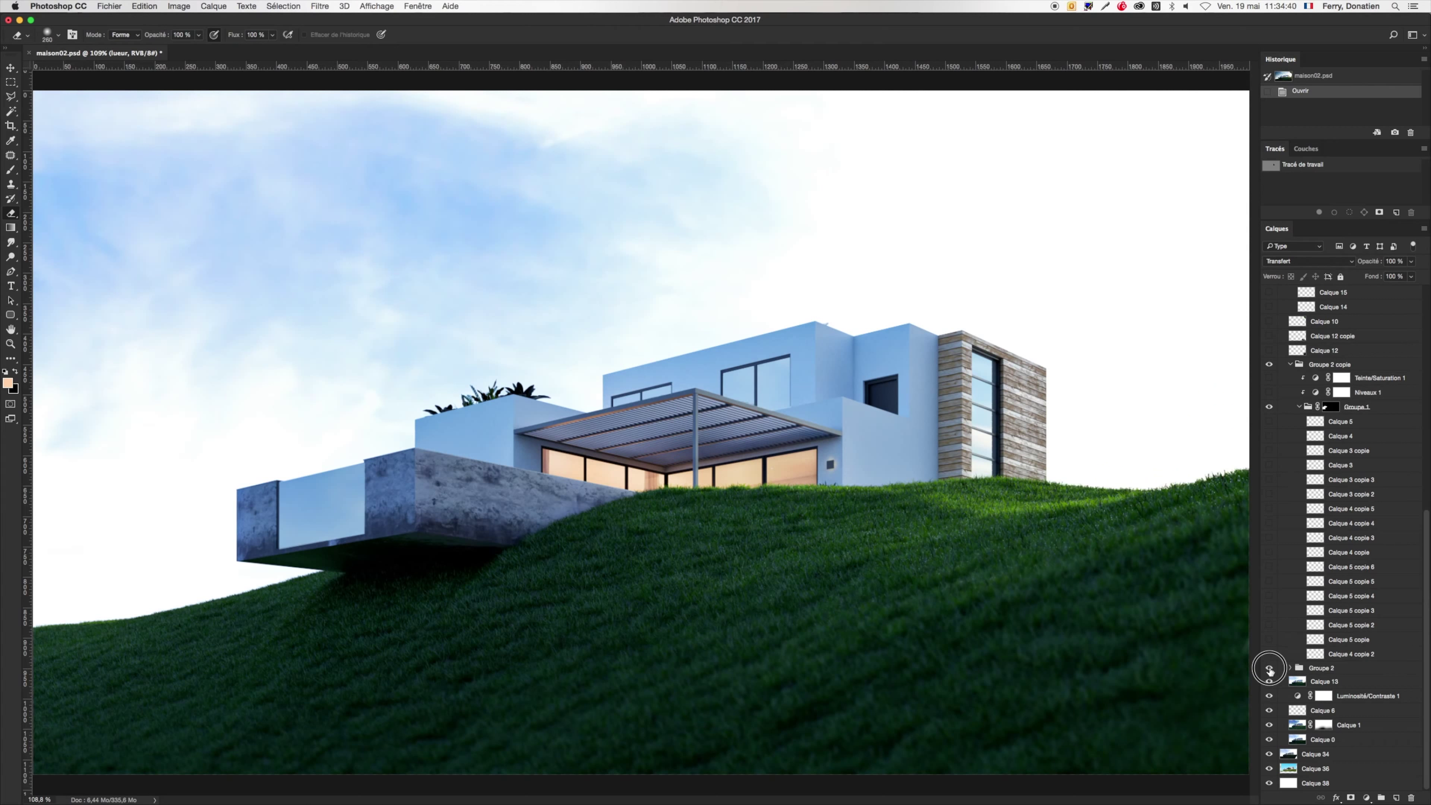
click(1270, 665)
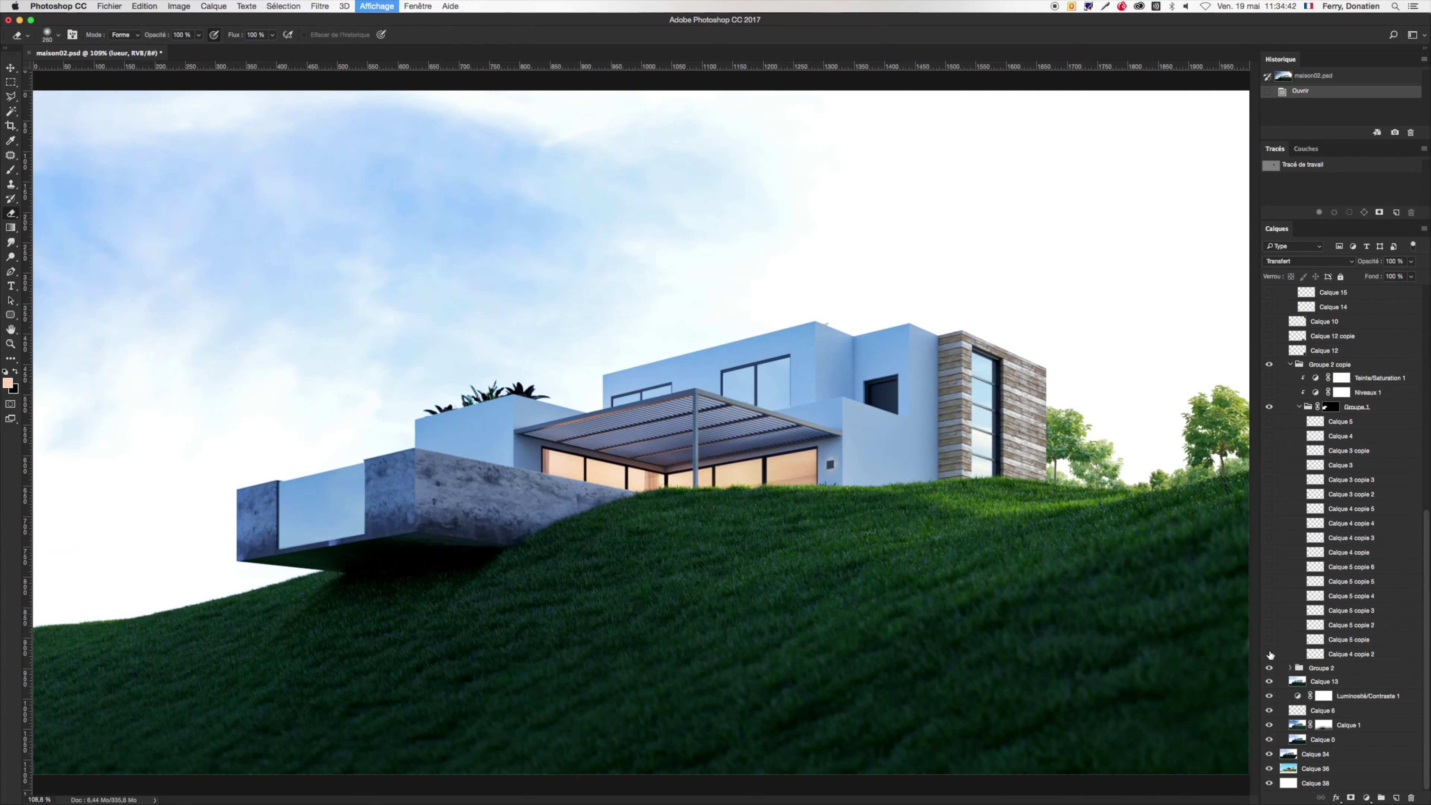
Zoom in on the pergola area and reveal the first Calque 3–5 copie bush layers.
key(super+plus)
key(super+plus)
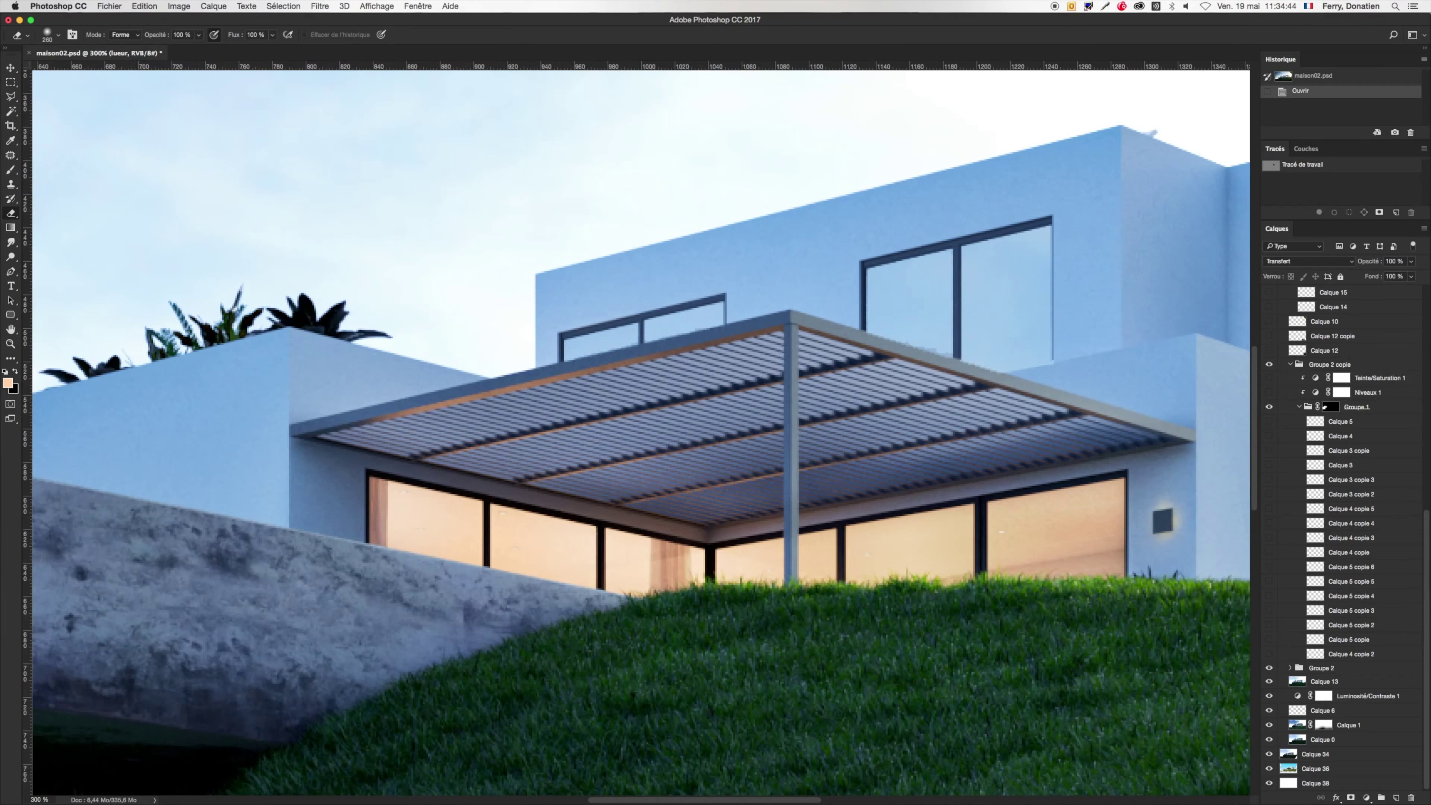
scroll(984, 557, left, 15)
click(1269, 655)
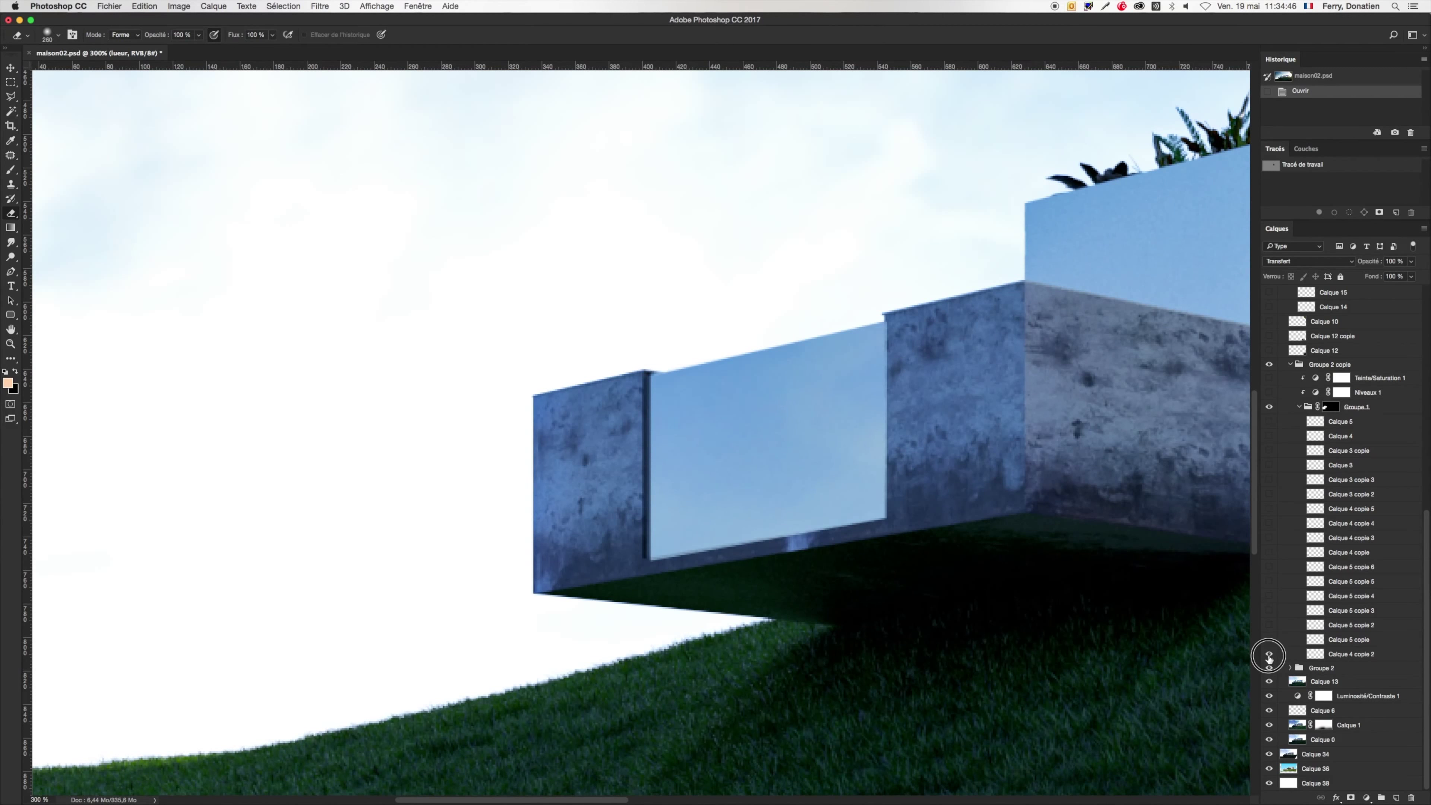
drag(1269, 656, 1269, 616)
click(1270, 598)
drag(1270, 593, 1270, 547)
Reveal the remaining bush layers down to the last cluster on the hillside.
click(1269, 540)
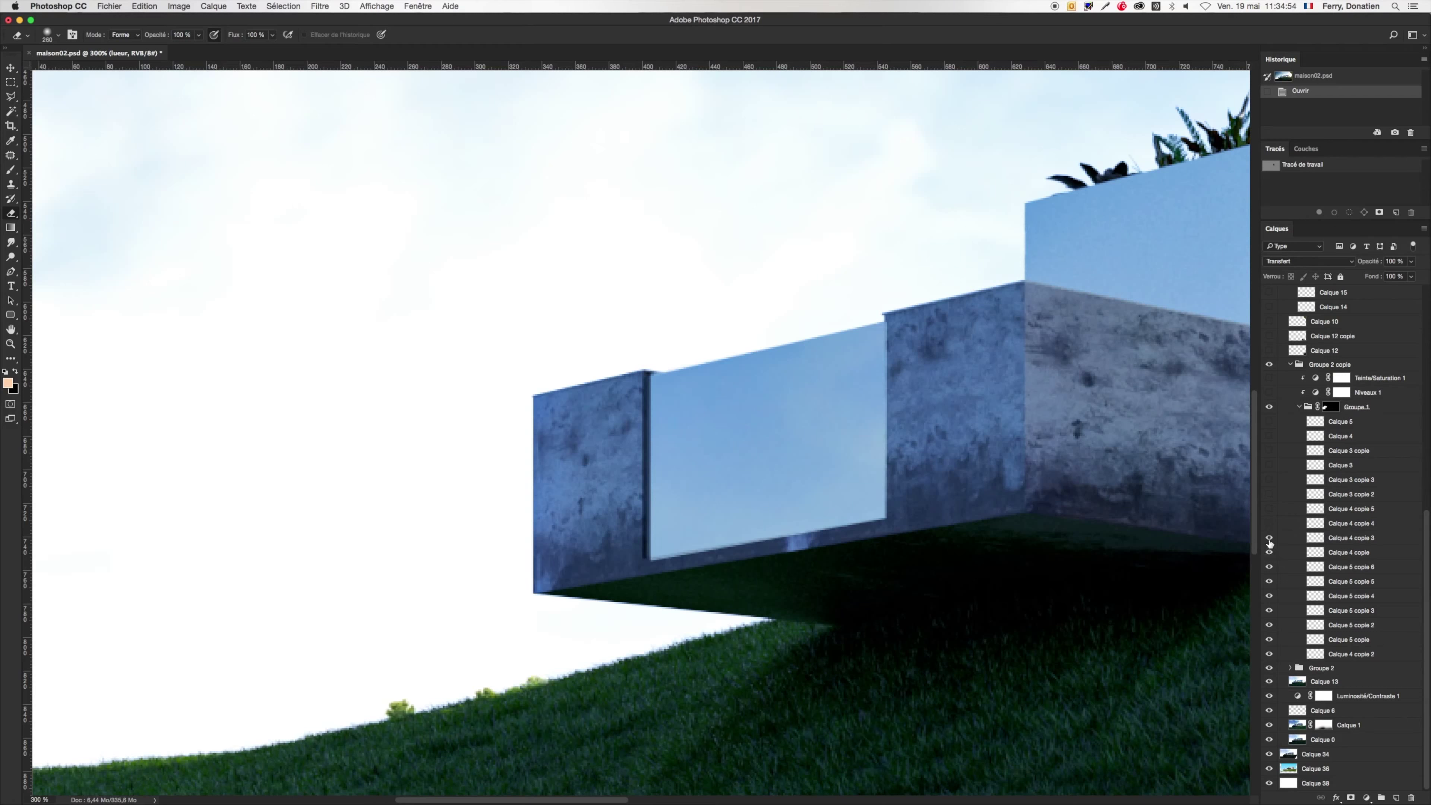
drag(1270, 524, 1268, 514)
click(1268, 492)
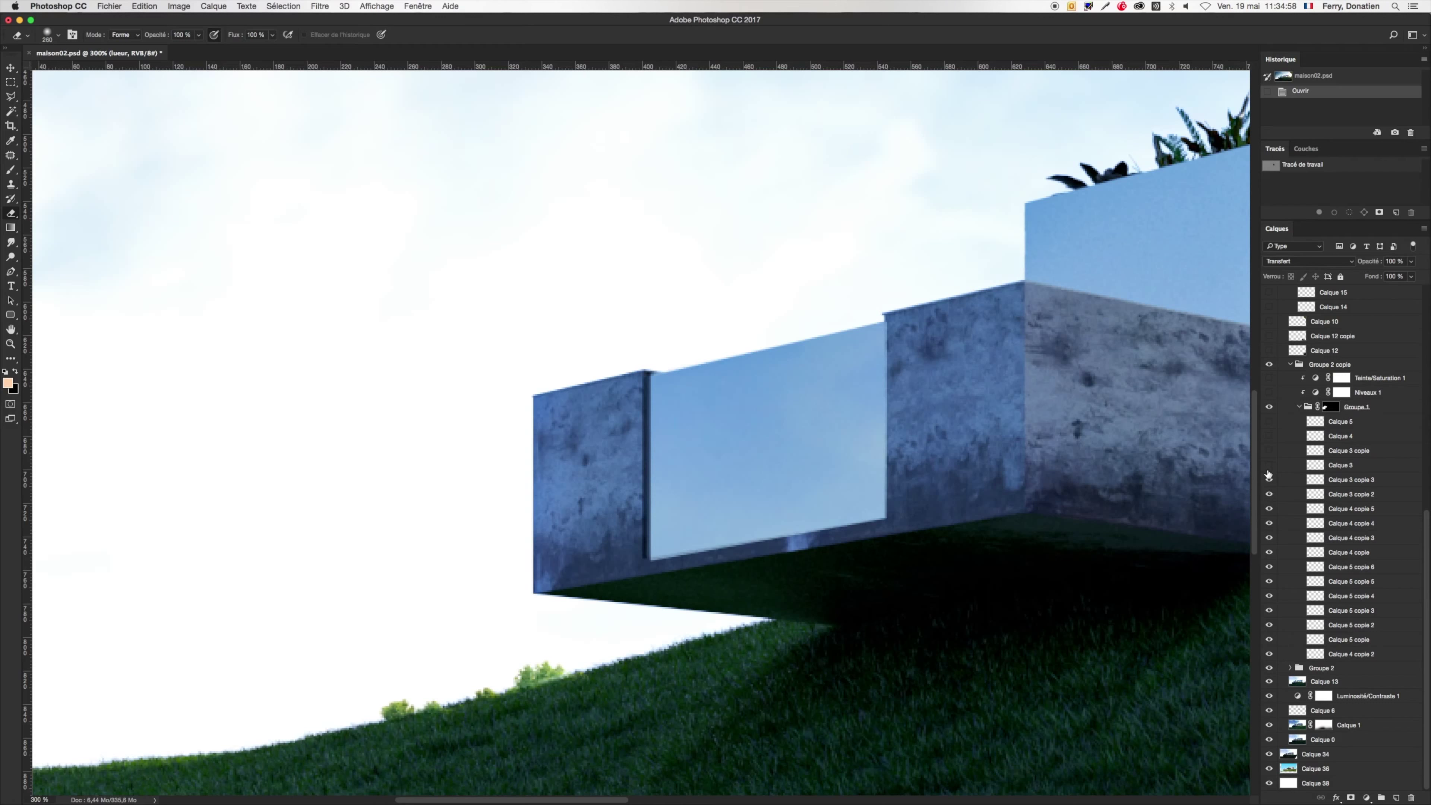
click(1268, 479)
click(1269, 465)
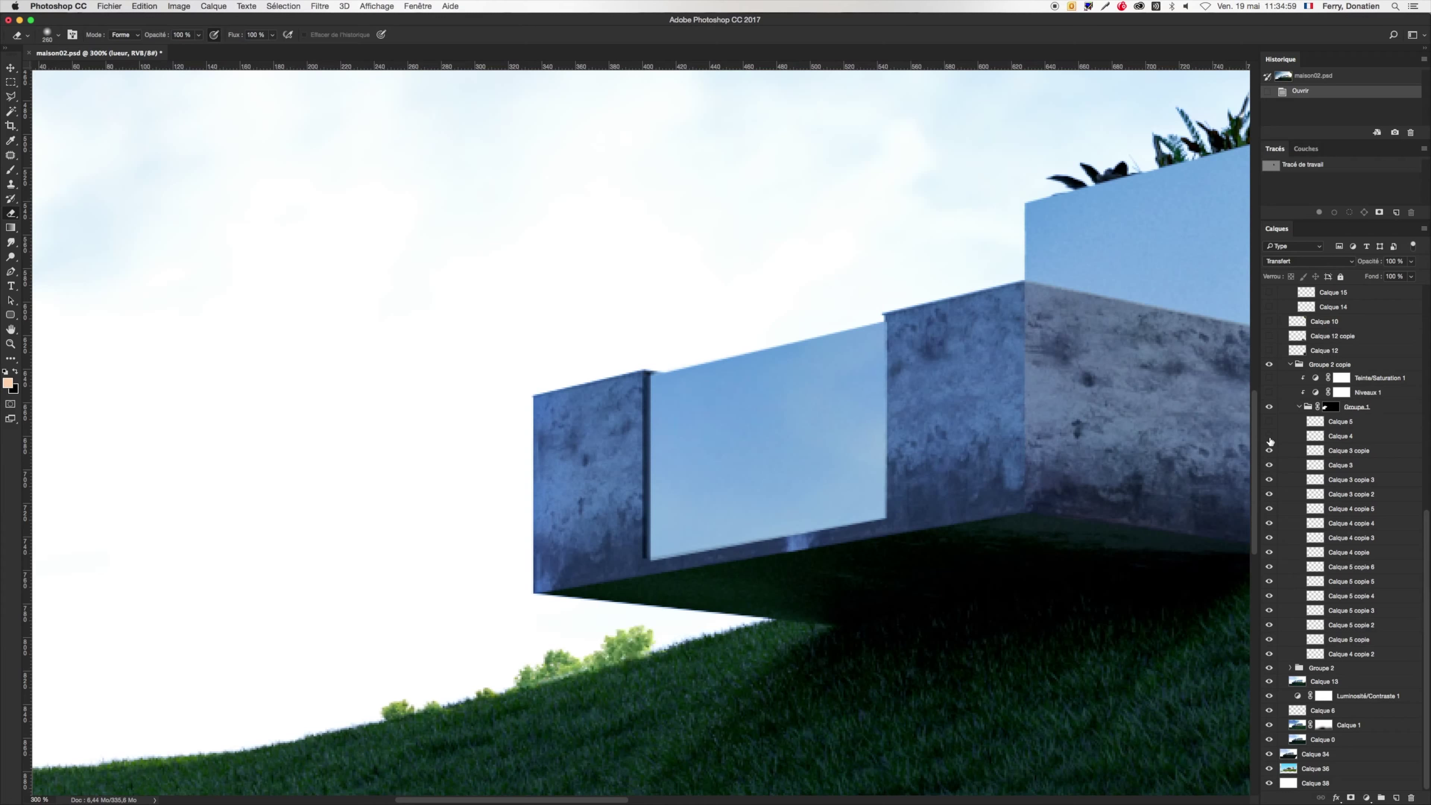
click(1268, 421)
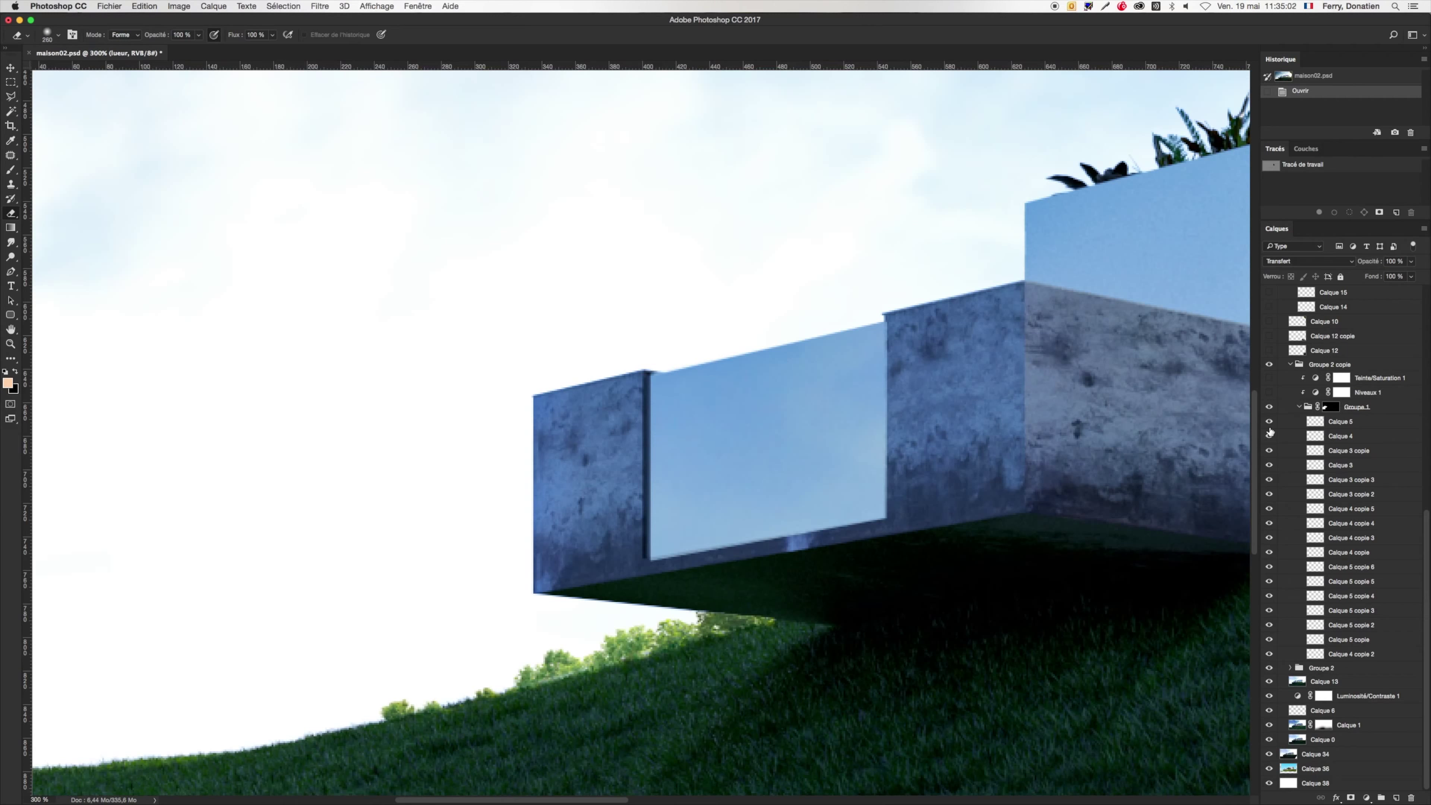
Collapse the bush groups, enable Niveaux 1 and Teinte/Saturation 1, and fit the image.
click(1299, 407)
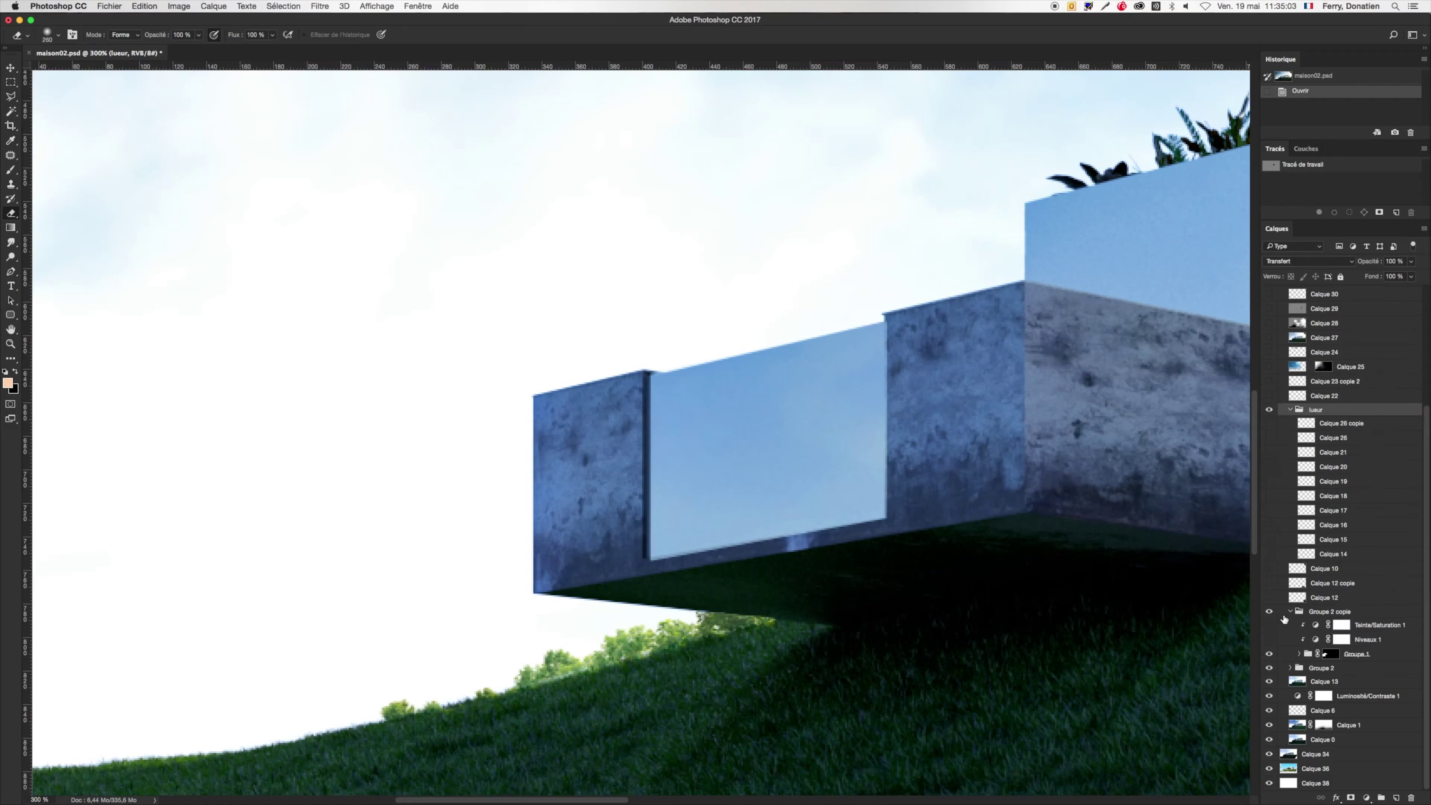
click(1270, 639)
click(1269, 627)
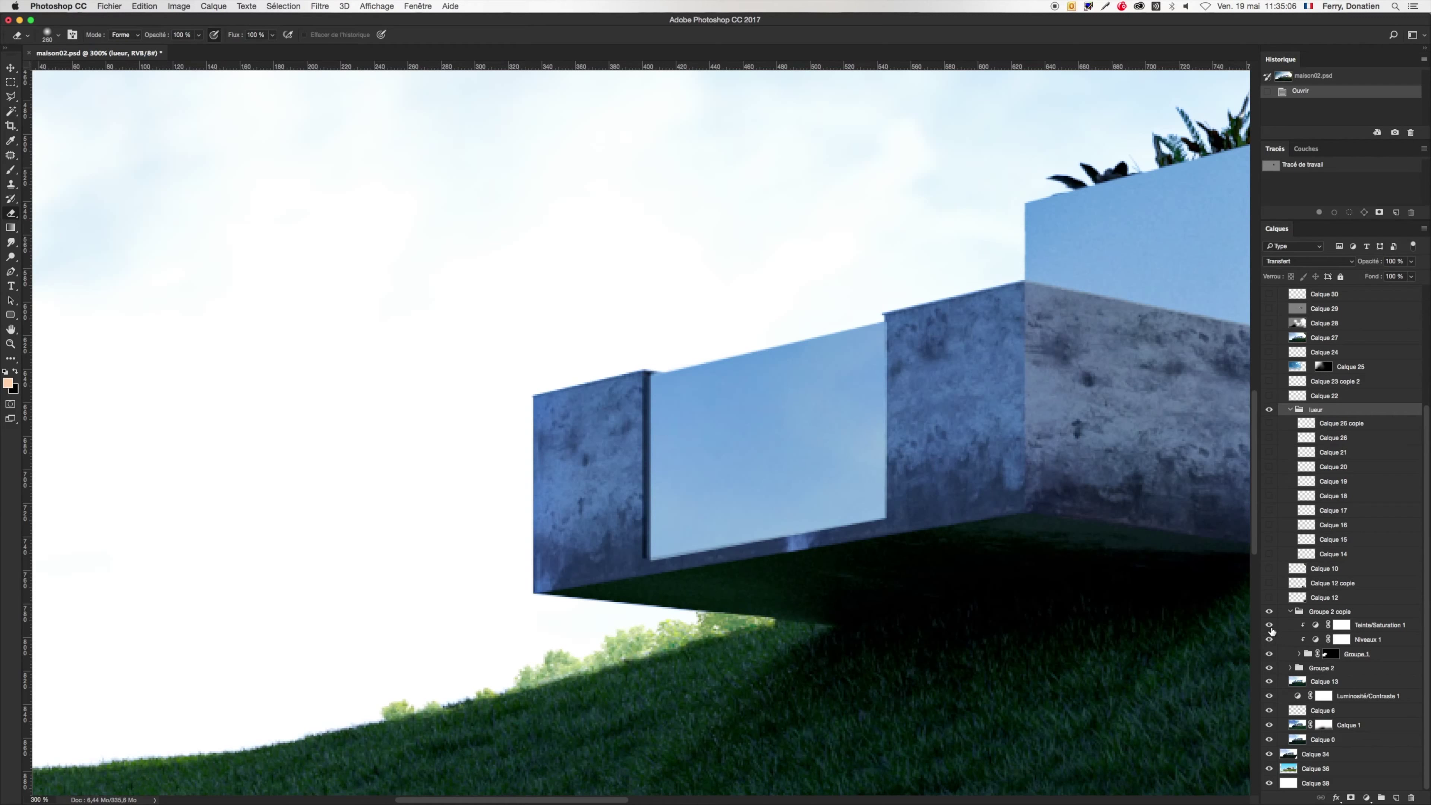
click(1290, 611)
key(ctrl+0)
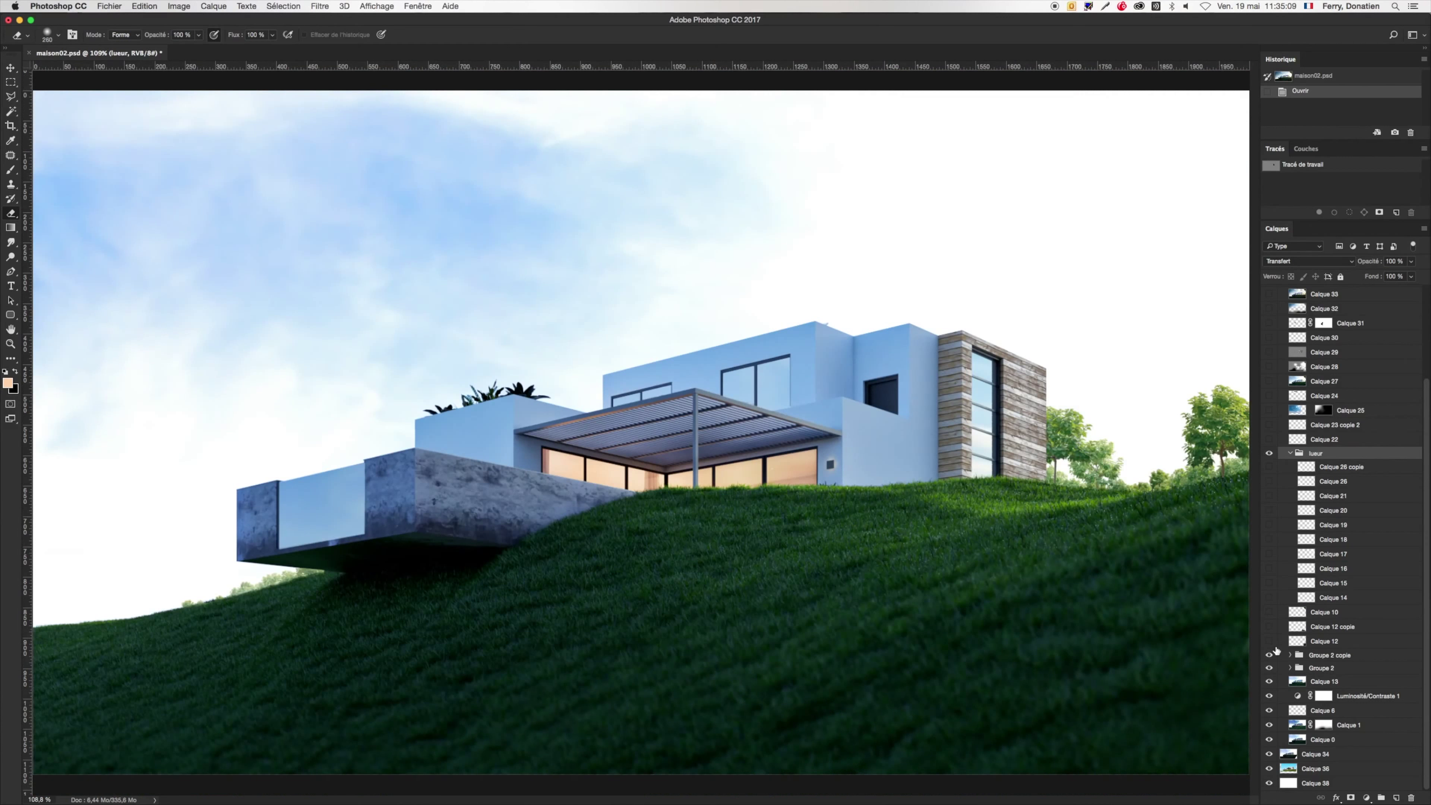
Show the dark foreground bush Calque 12 and Calque 12 copie at bottom right.
click(1270, 654)
click(1271, 669)
click(1269, 641)
click(1269, 641)
click(1269, 643)
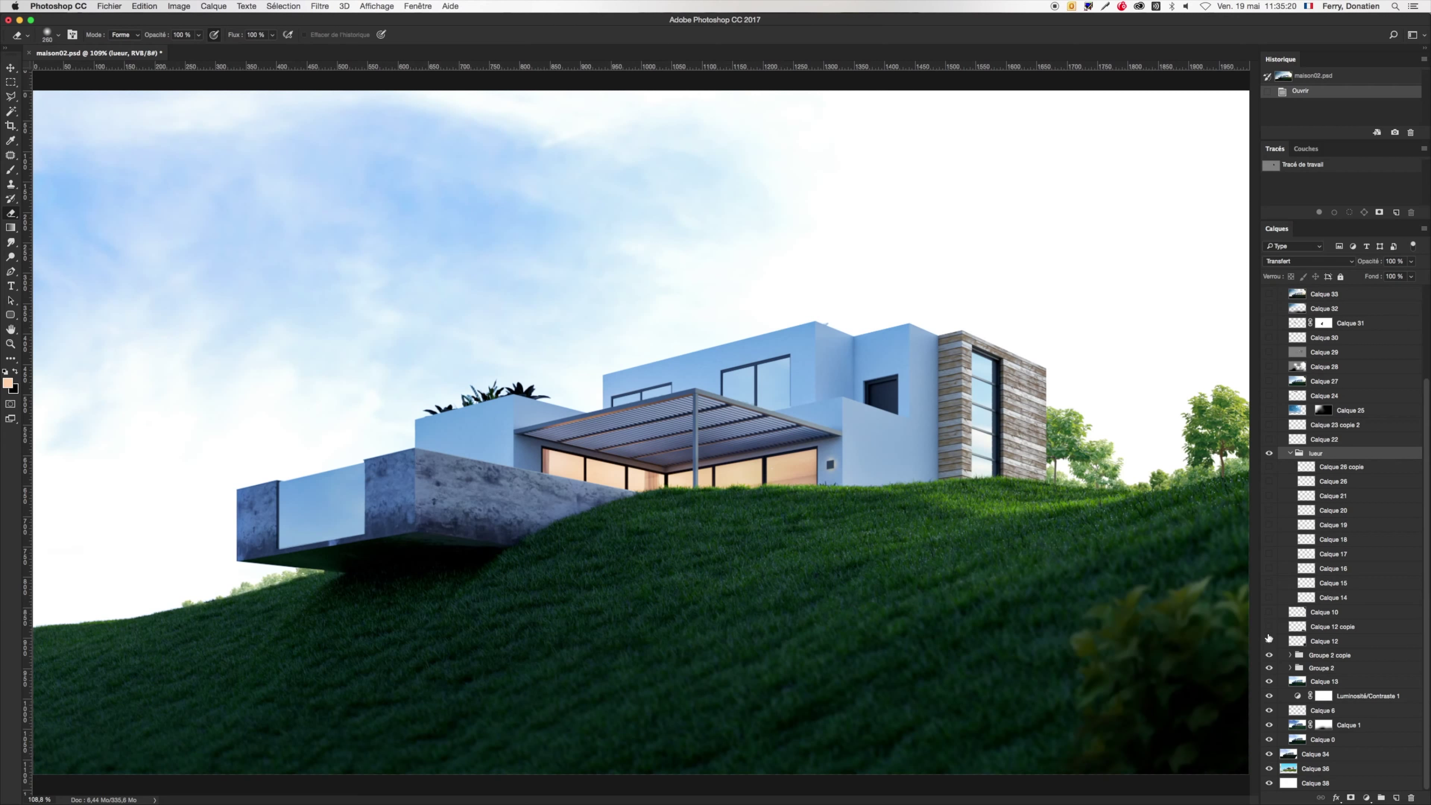
click(1269, 629)
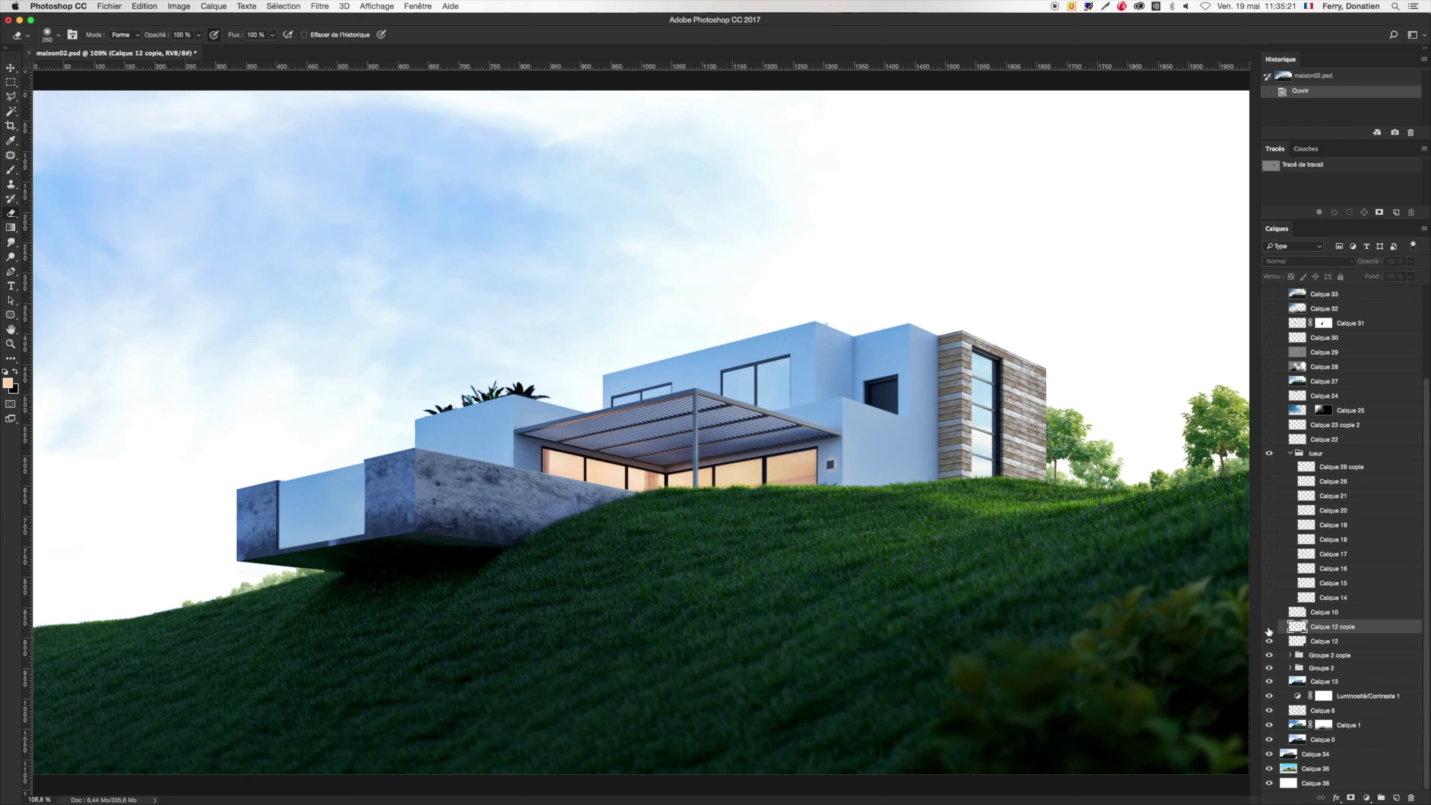
click(1269, 629)
Show Calque 10's overhanging foliage at top right and lueur glow layers Calque 14, 15 and 16.
click(1269, 613)
click(1269, 613)
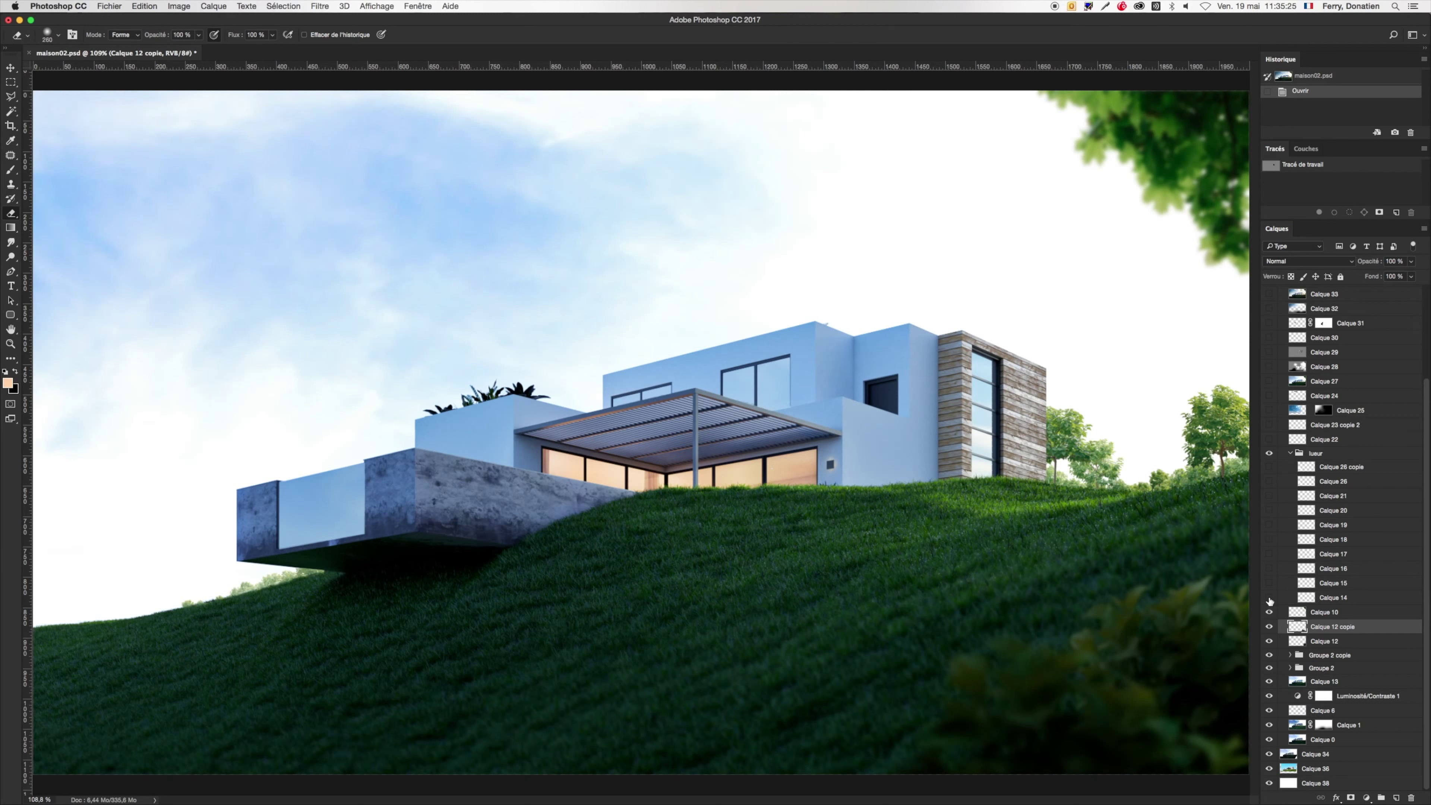
click(1269, 598)
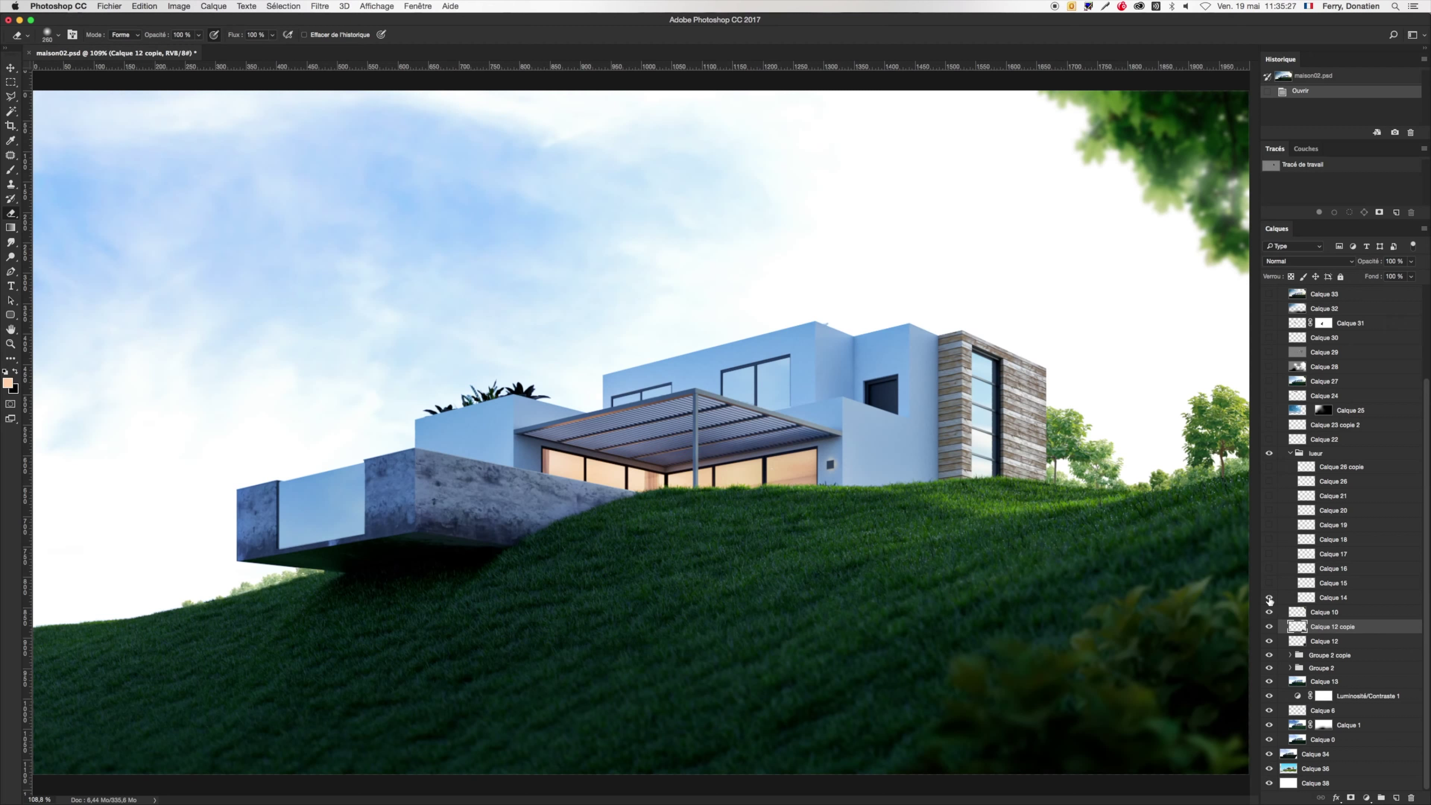
click(1269, 598)
click(1269, 598)
click(1269, 584)
click(1269, 584)
click(1269, 584)
click(1269, 568)
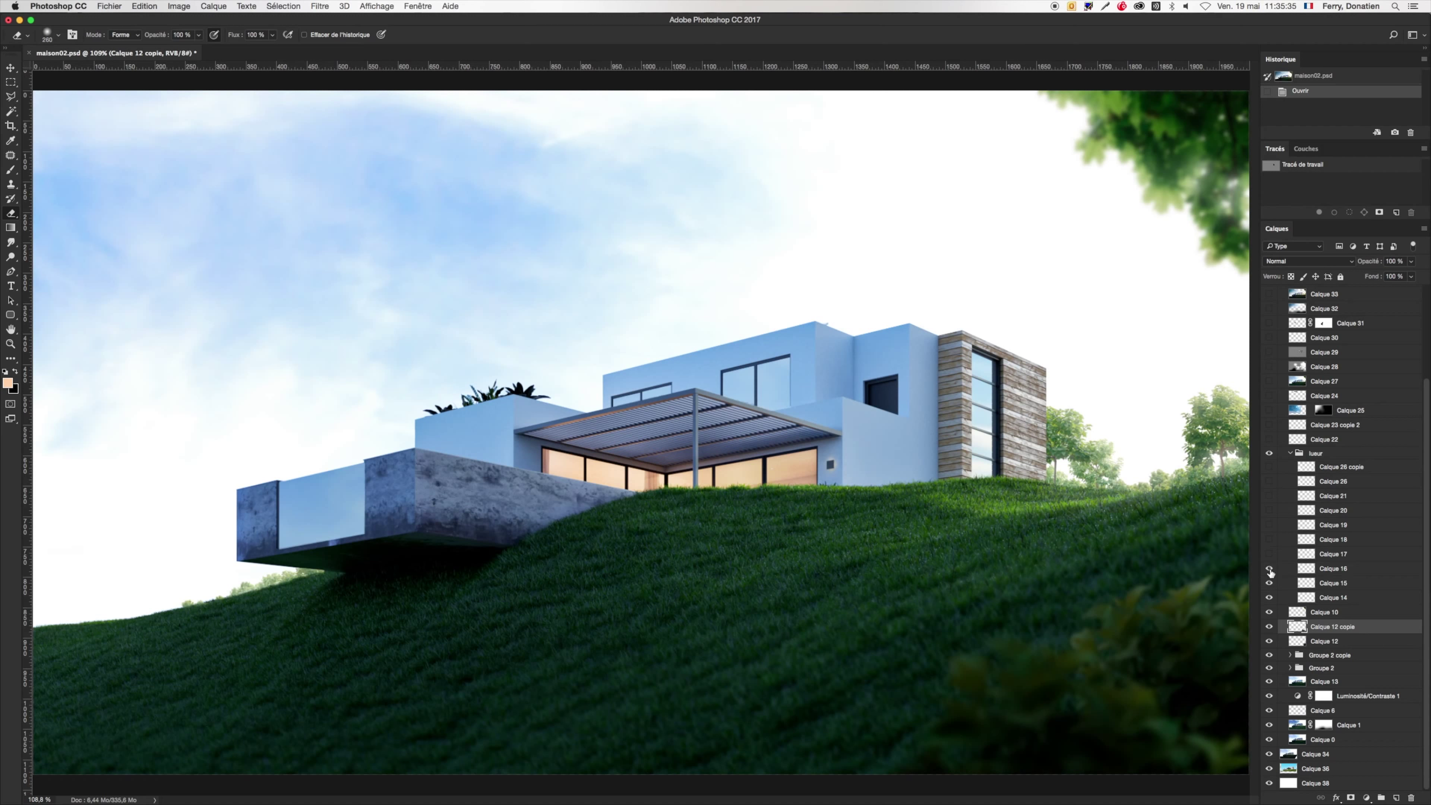
Compare the glow layers on the right trees, the glass strip and the house wall.
click(1269, 568)
click(1270, 554)
click(1269, 554)
click(1269, 540)
click(1269, 540)
click(1269, 540)
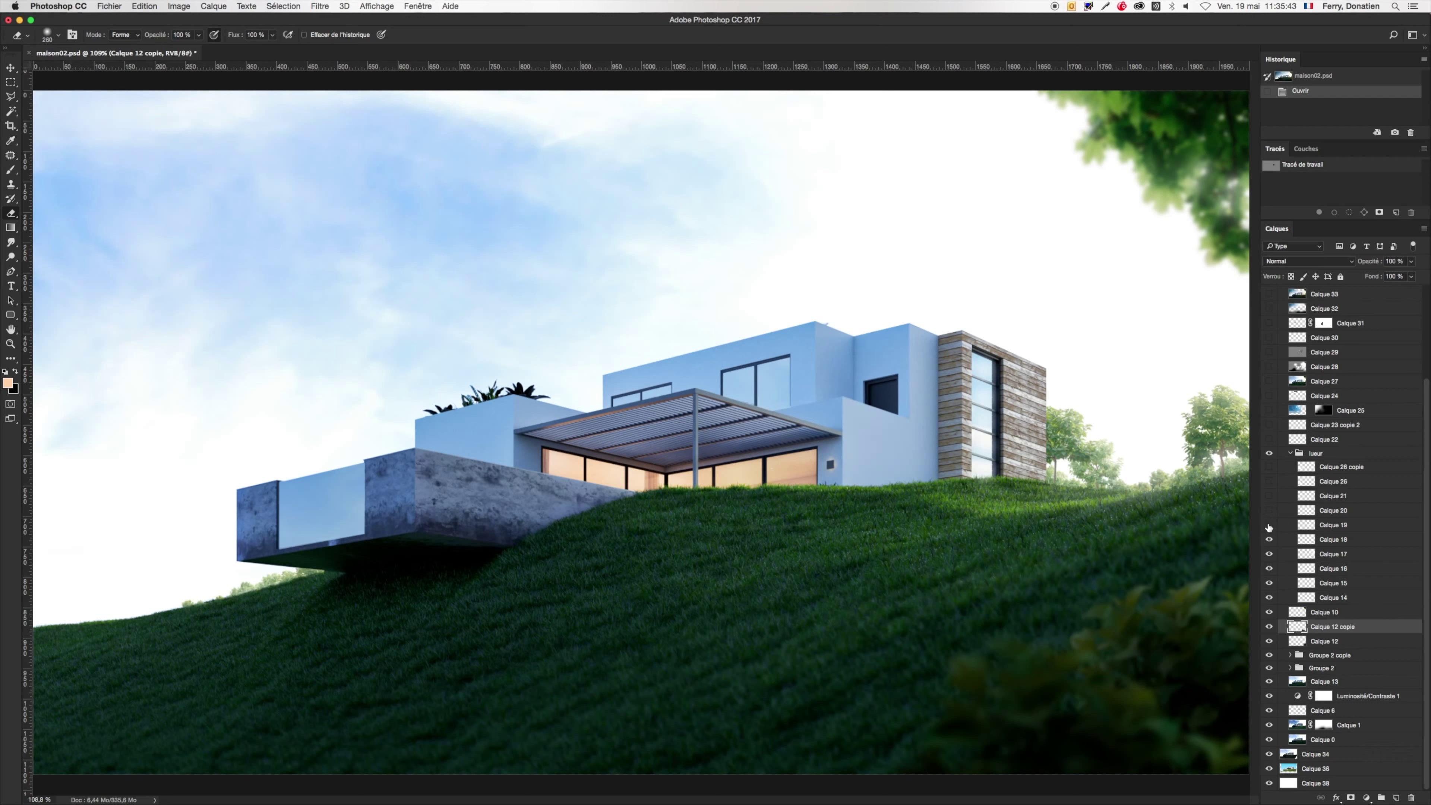
Toggle the further lueur glow layers on the house wall to compare them.
click(1268, 525)
click(1268, 511)
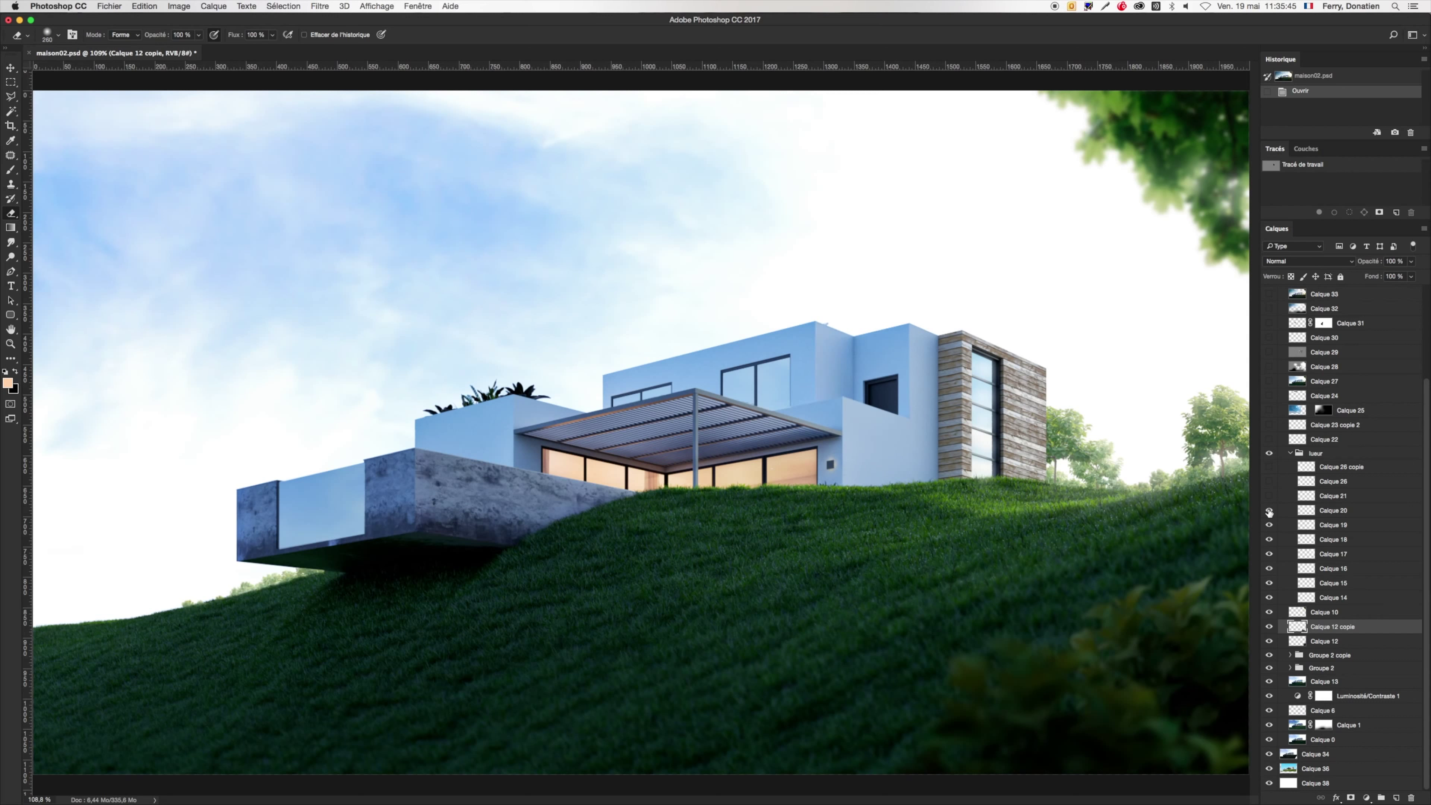
click(1268, 510)
click(1268, 497)
click(1269, 497)
click(1269, 496)
Keep Calque 26 and Calque 26 copie hill shading on, then collapse the lueur group.
click(1268, 482)
click(1268, 481)
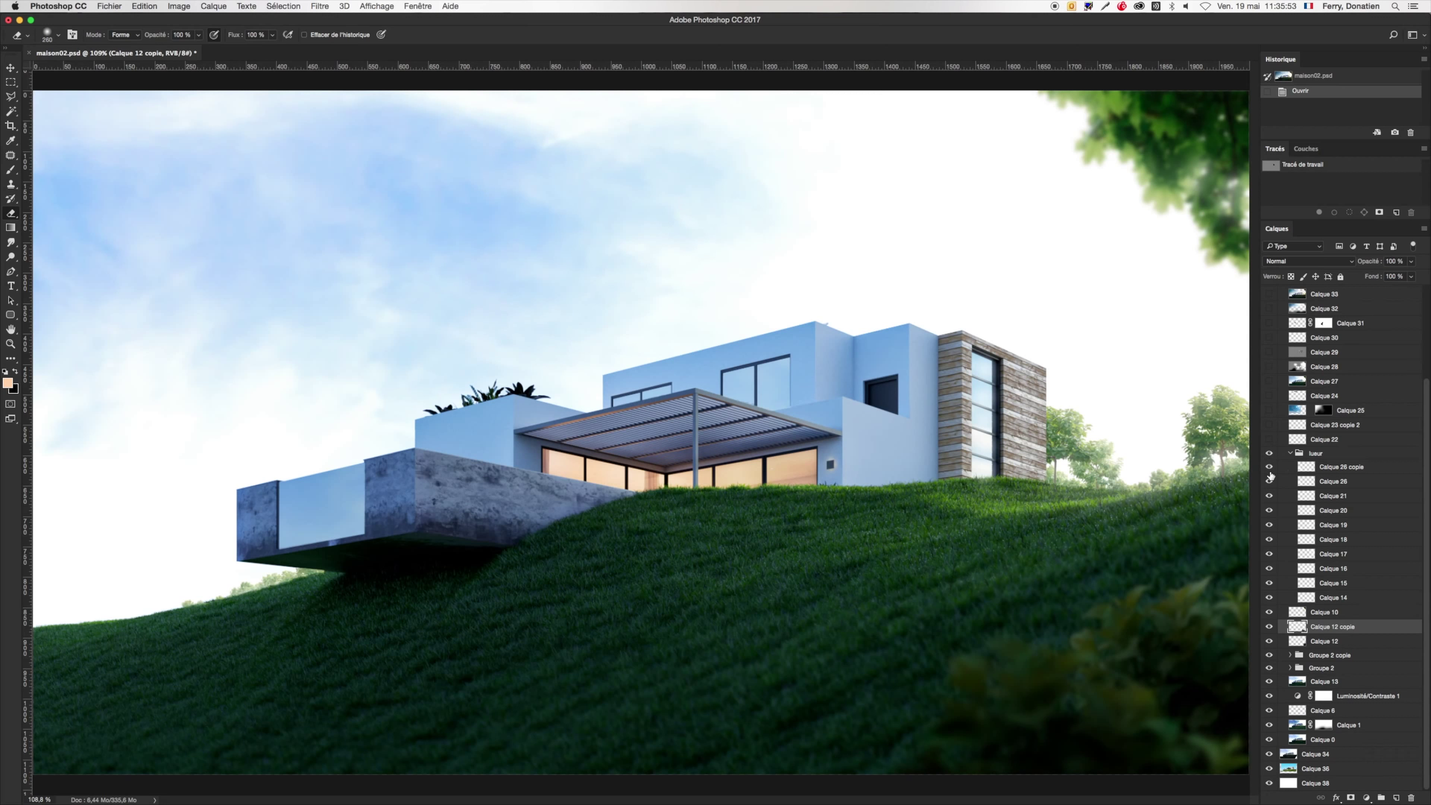
click(1268, 480)
click(1269, 481)
click(1269, 467)
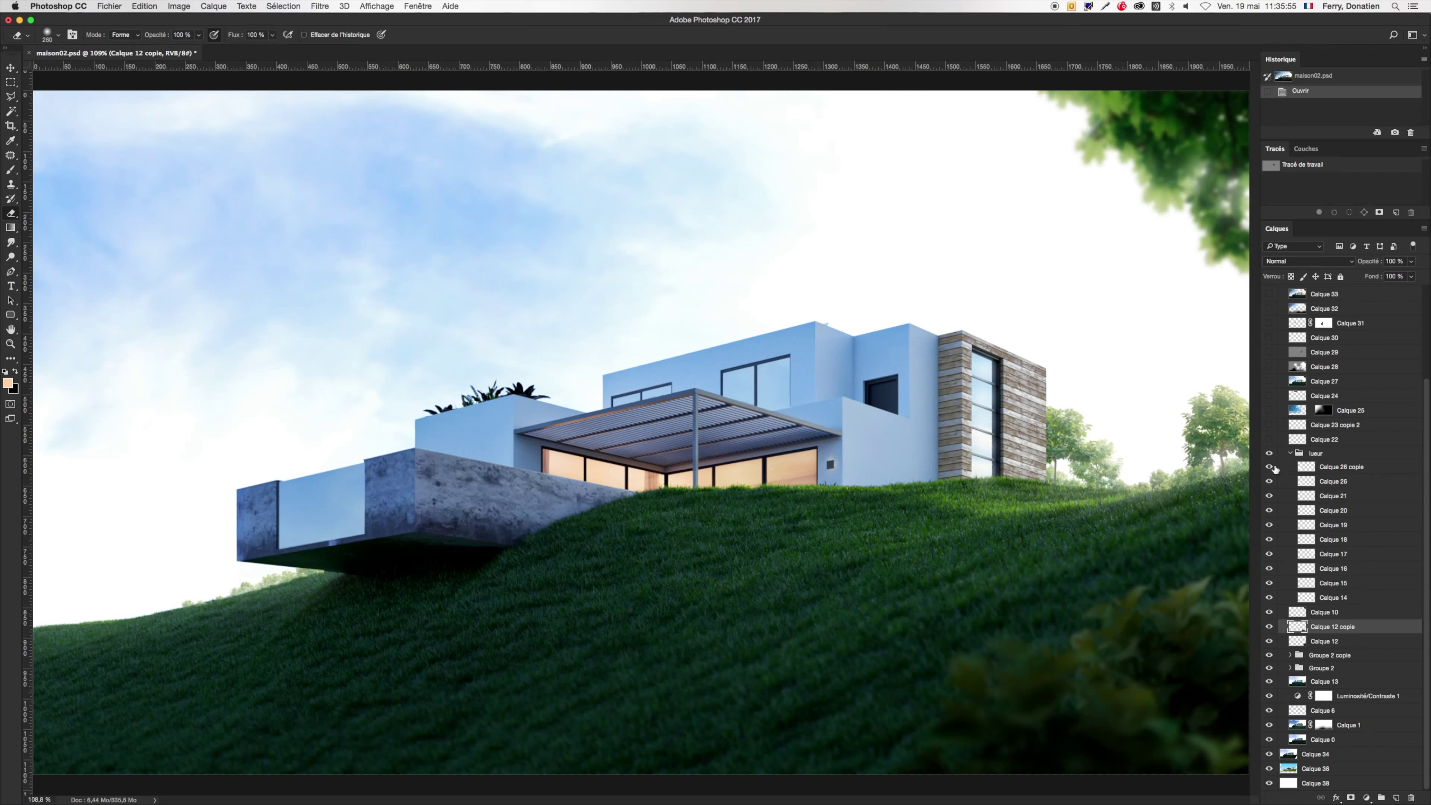
click(1290, 454)
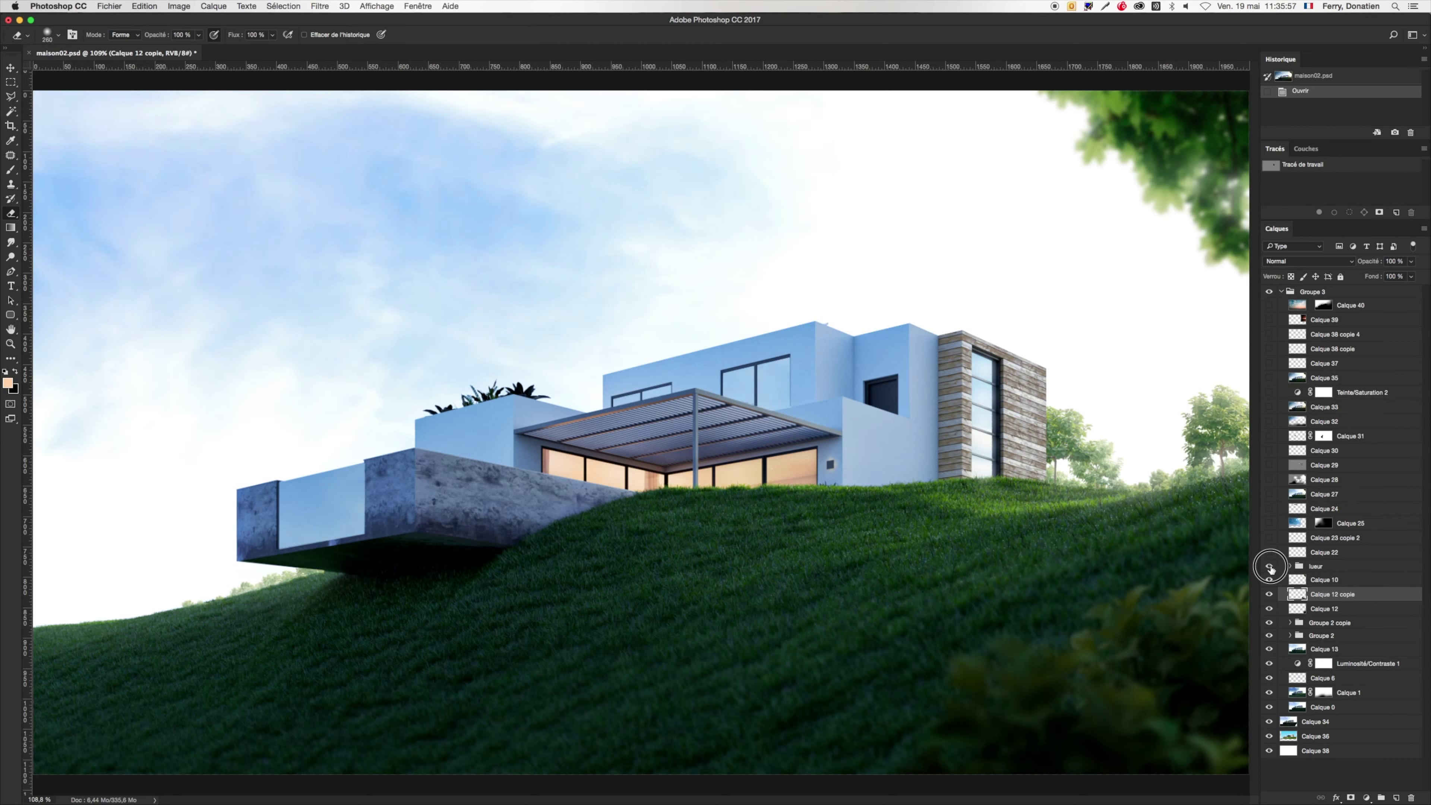
click(1270, 567)
Turn the lueur glow back on, show Calque 22 through Calque 28, and select Calque 28.
click(1269, 567)
click(1270, 566)
click(1270, 552)
drag(1269, 552, 1269, 479)
click(1324, 480)
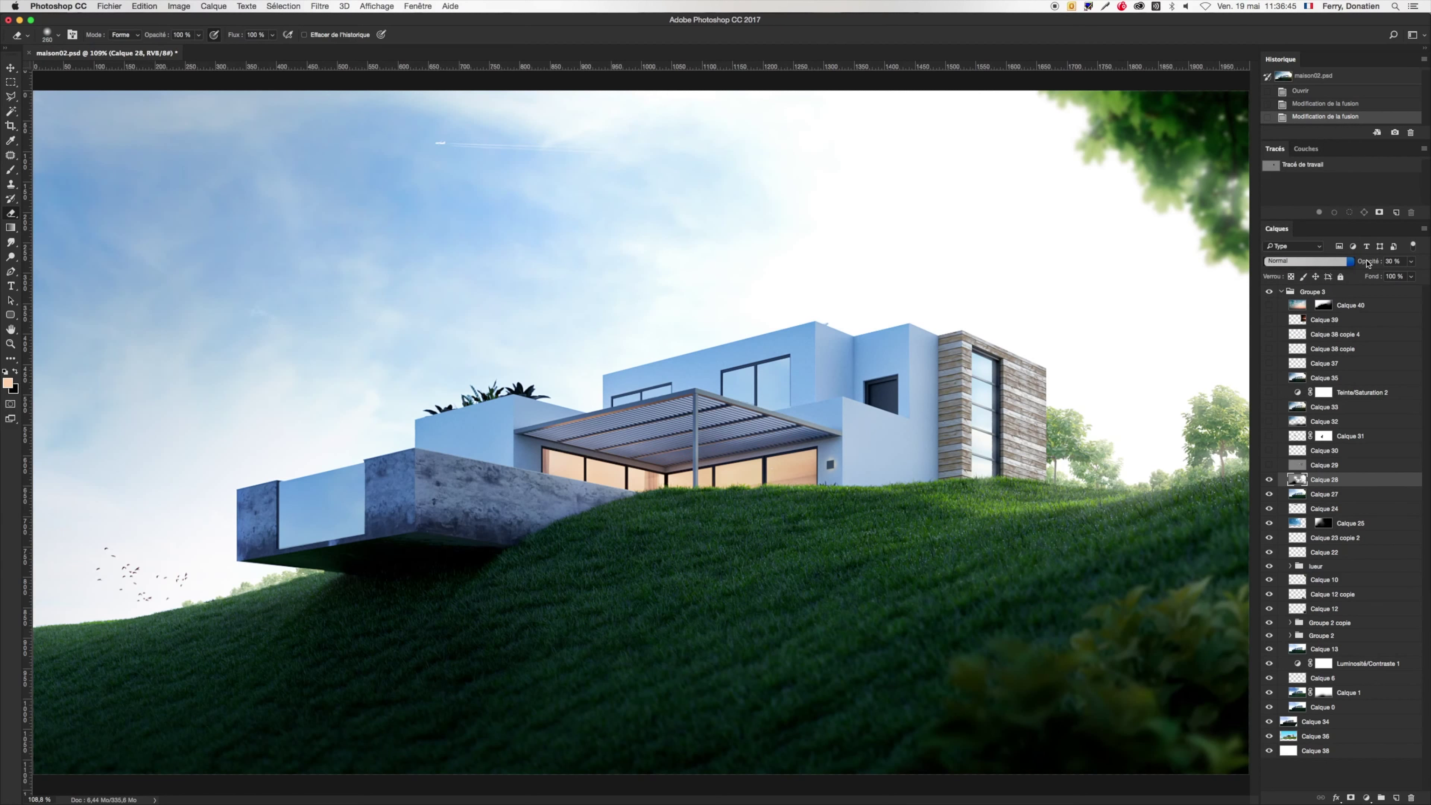
click(1394, 261)
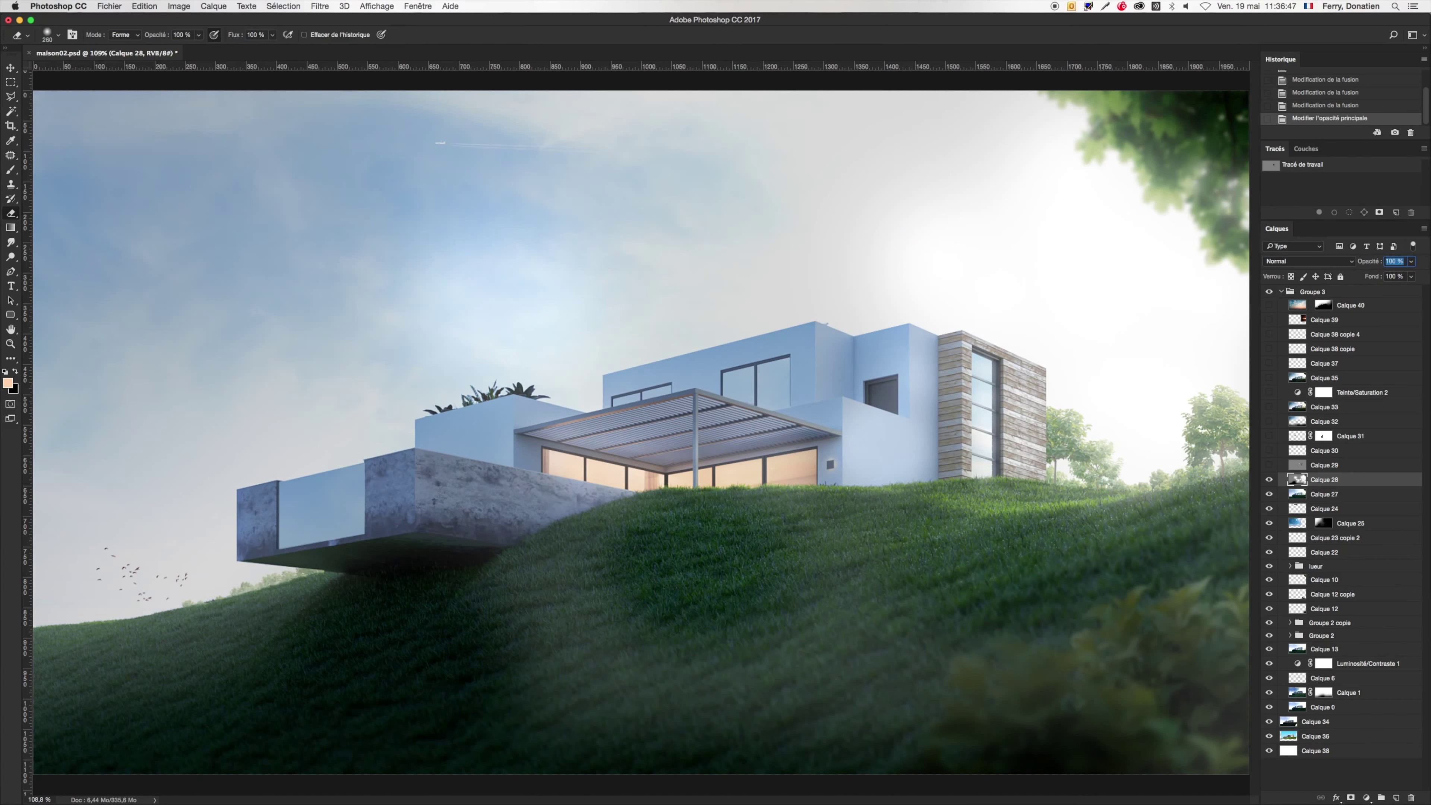
Set fog layer Calque 28 to Lumière tamisée blending at 30% opacity, comparing it on and off.
key(Return)
click(1269, 479)
click(1269, 480)
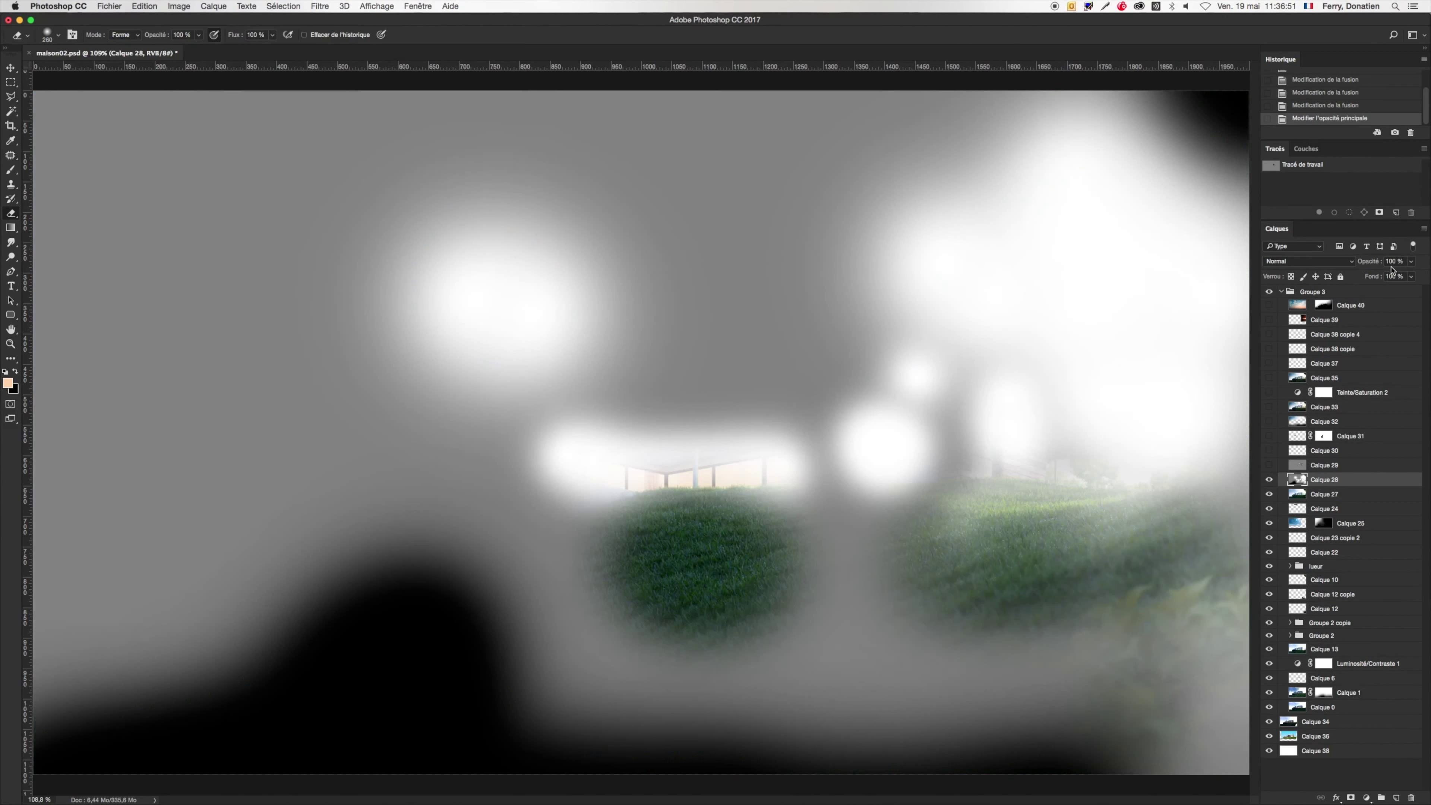
click(1307, 261)
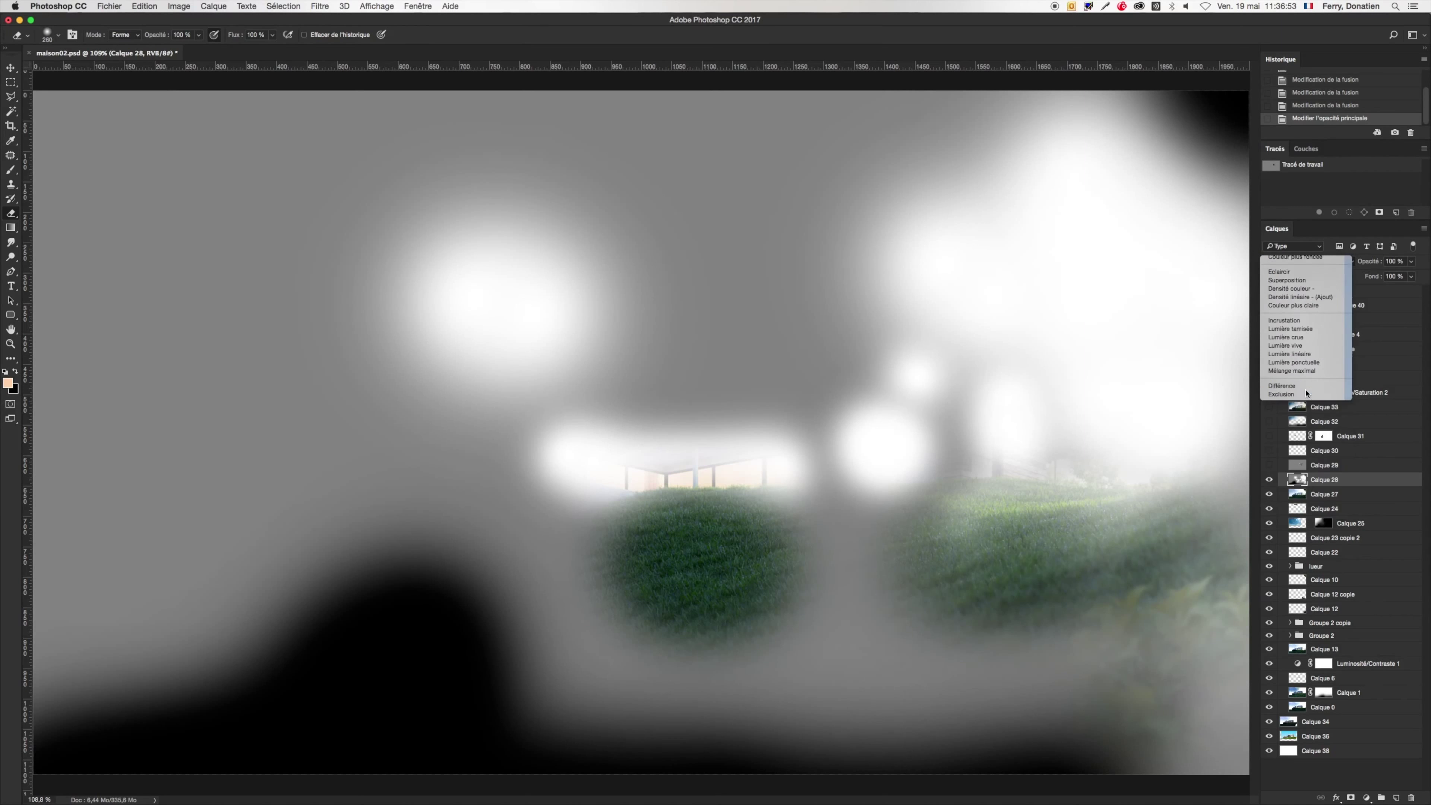
click(1295, 390)
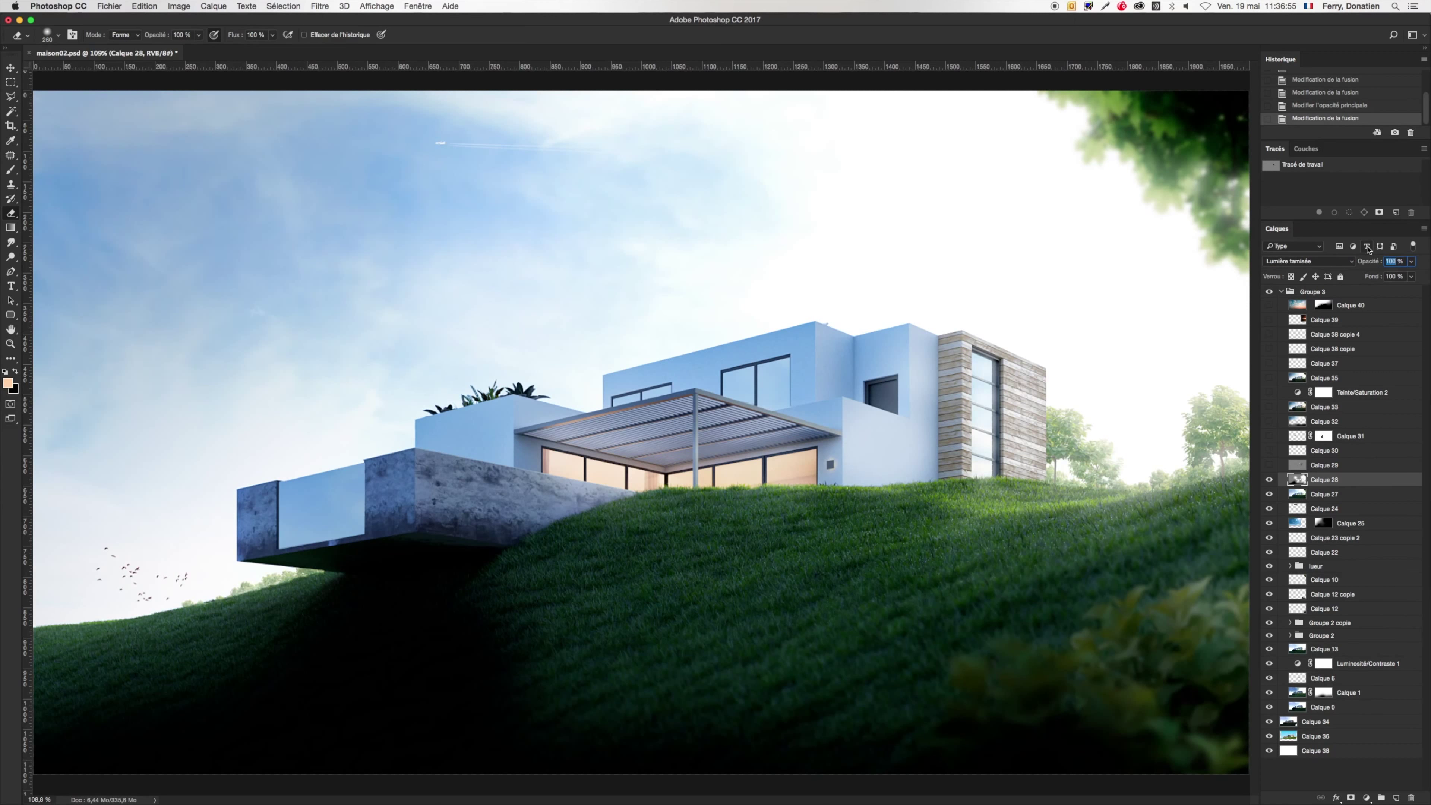
click(1269, 479)
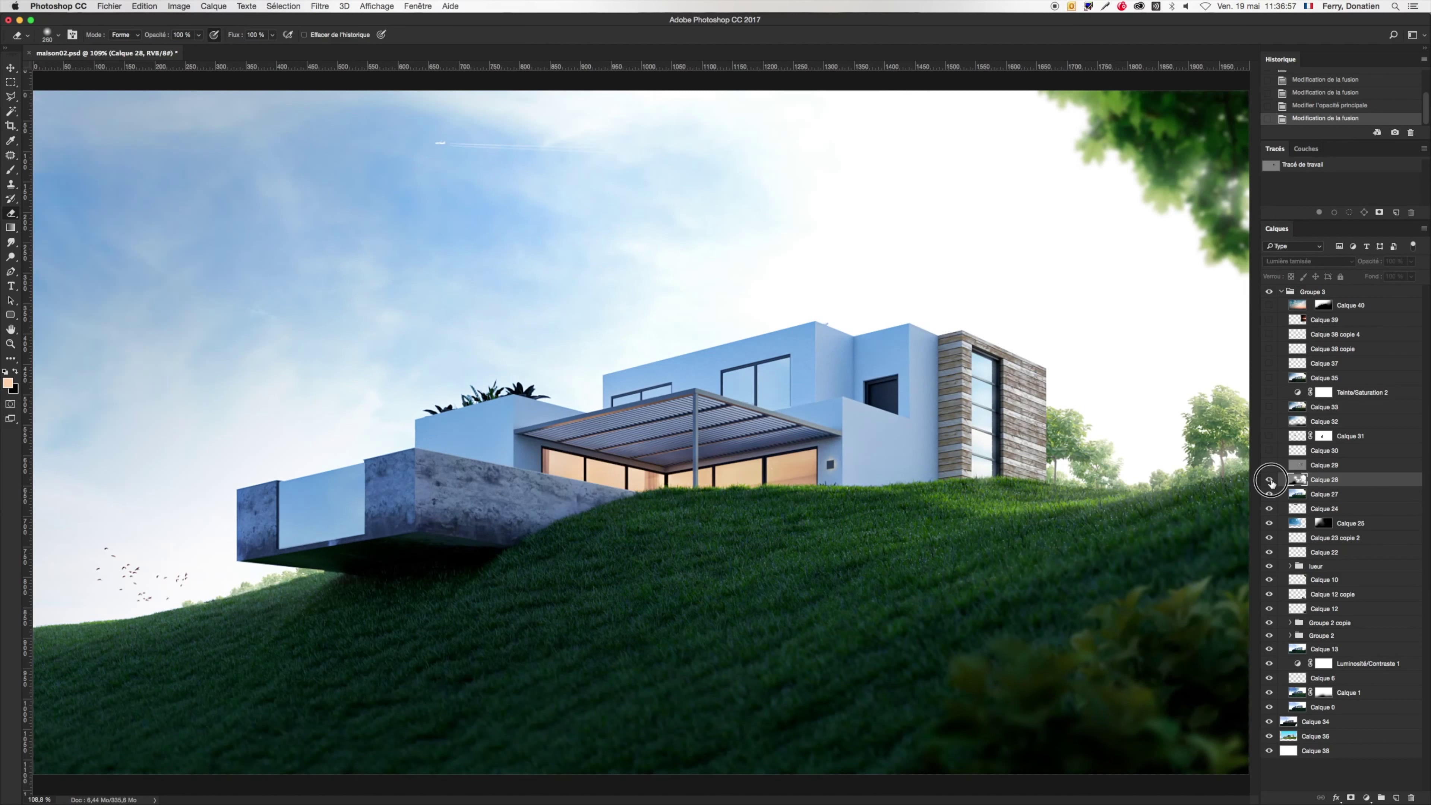
click(1269, 480)
double_click(1395, 260)
text(30)
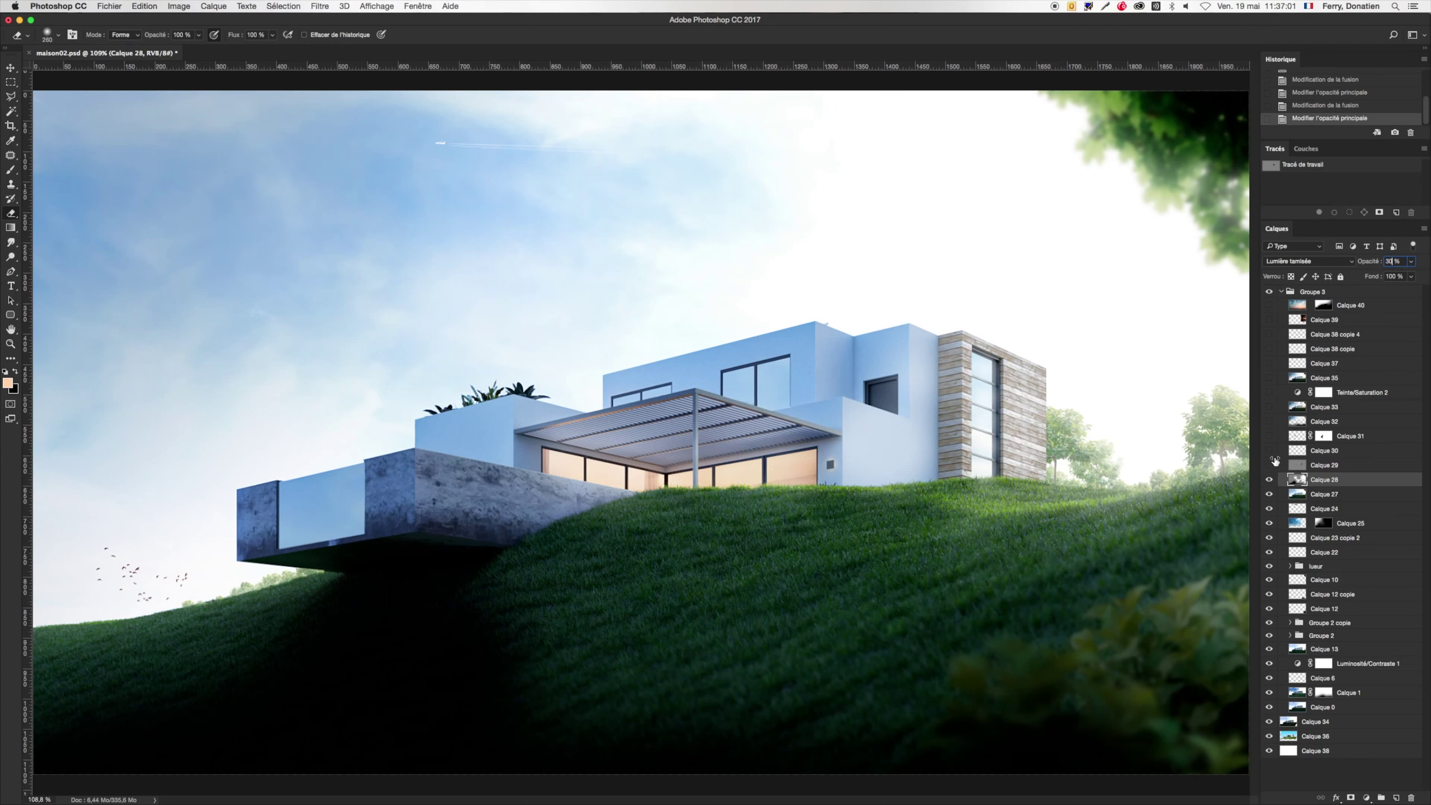
key(Return)
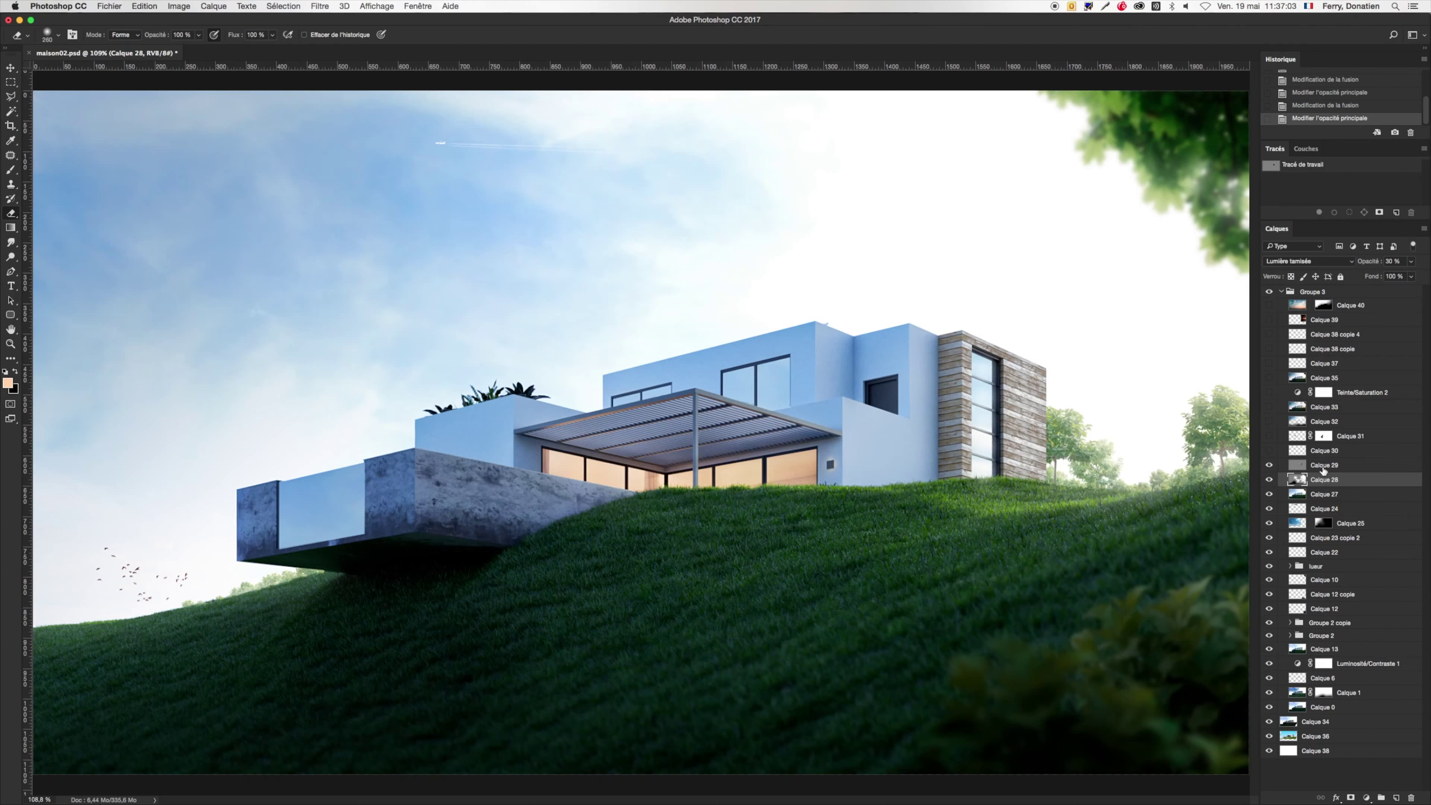
Show Calque 29–32, shading the facade and planter and deepening the blue sky.
click(1269, 479)
click(1269, 480)
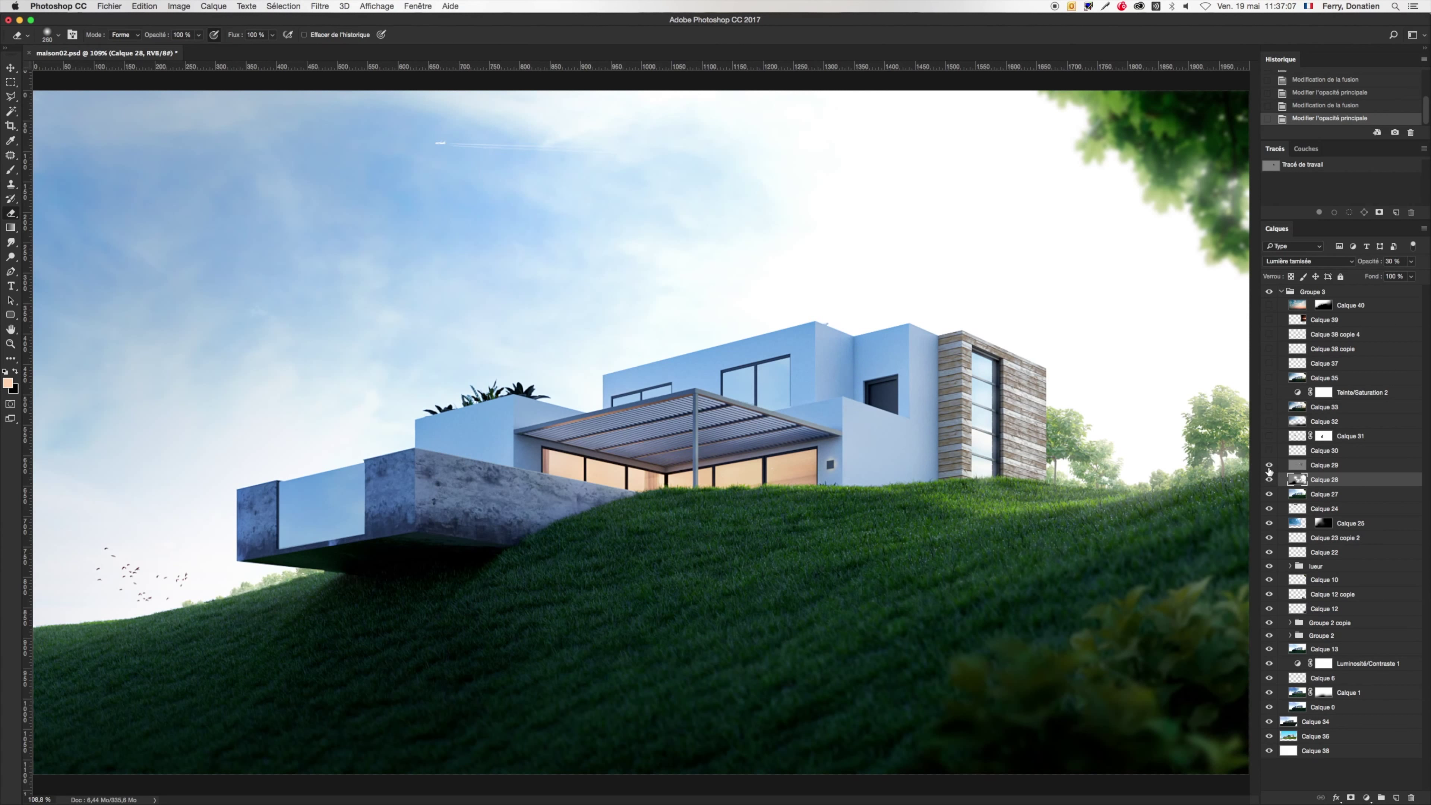
click(1270, 465)
click(1269, 450)
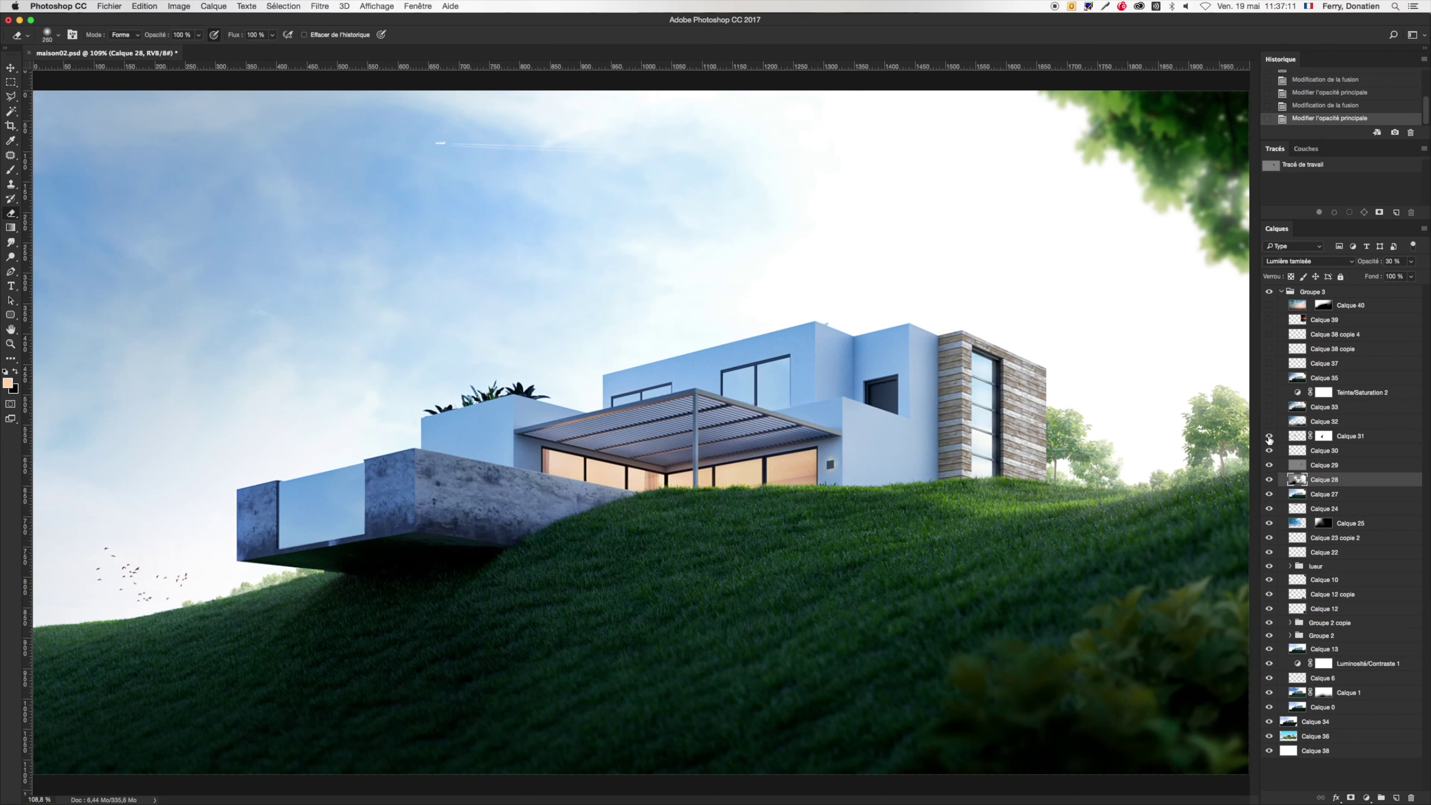
click(1269, 436)
click(1269, 421)
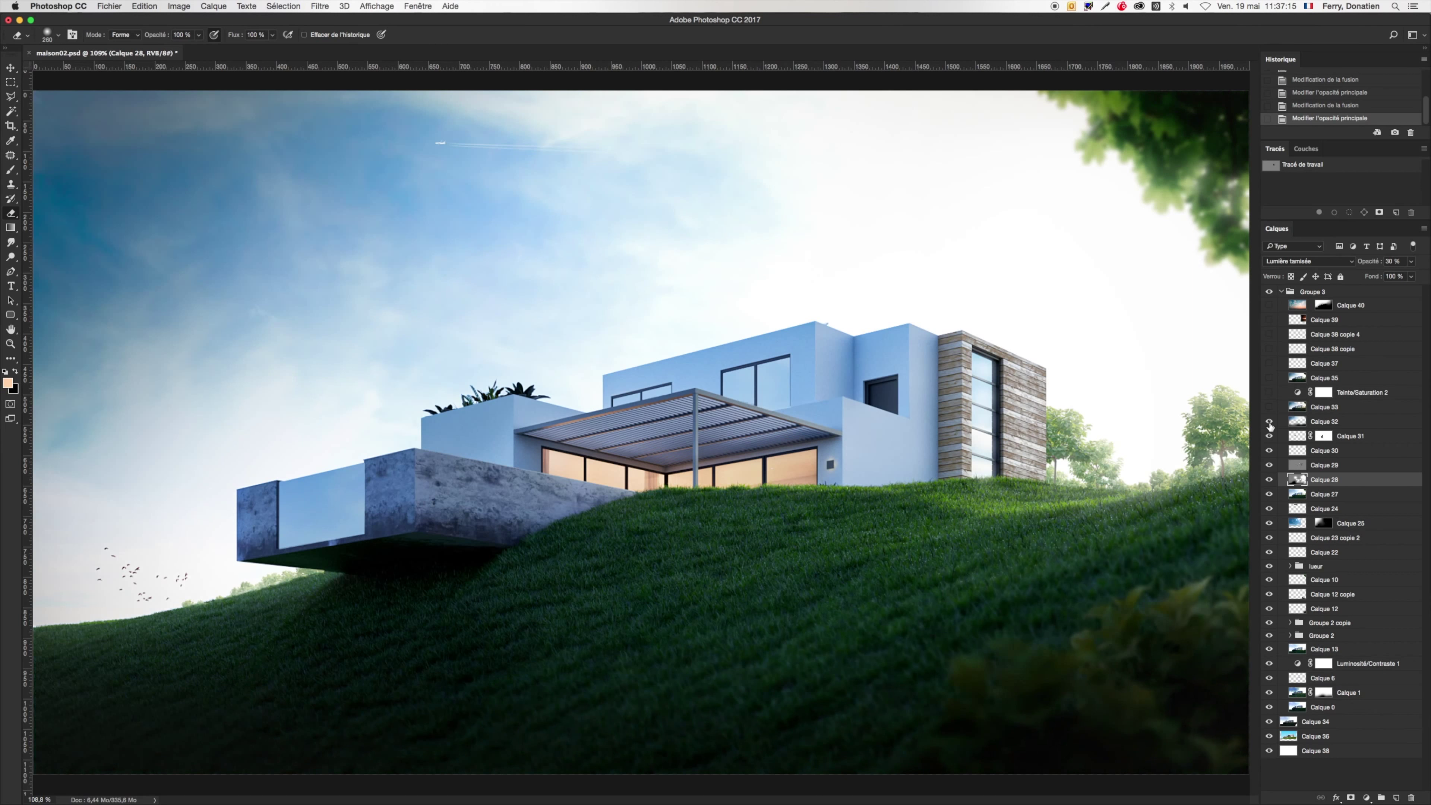
click(1269, 423)
click(1269, 422)
Hide Calque 33, show Teinte/Saturation 2 and Calque 35, and add the balcony glass reflection.
click(1269, 408)
click(1269, 394)
click(1268, 379)
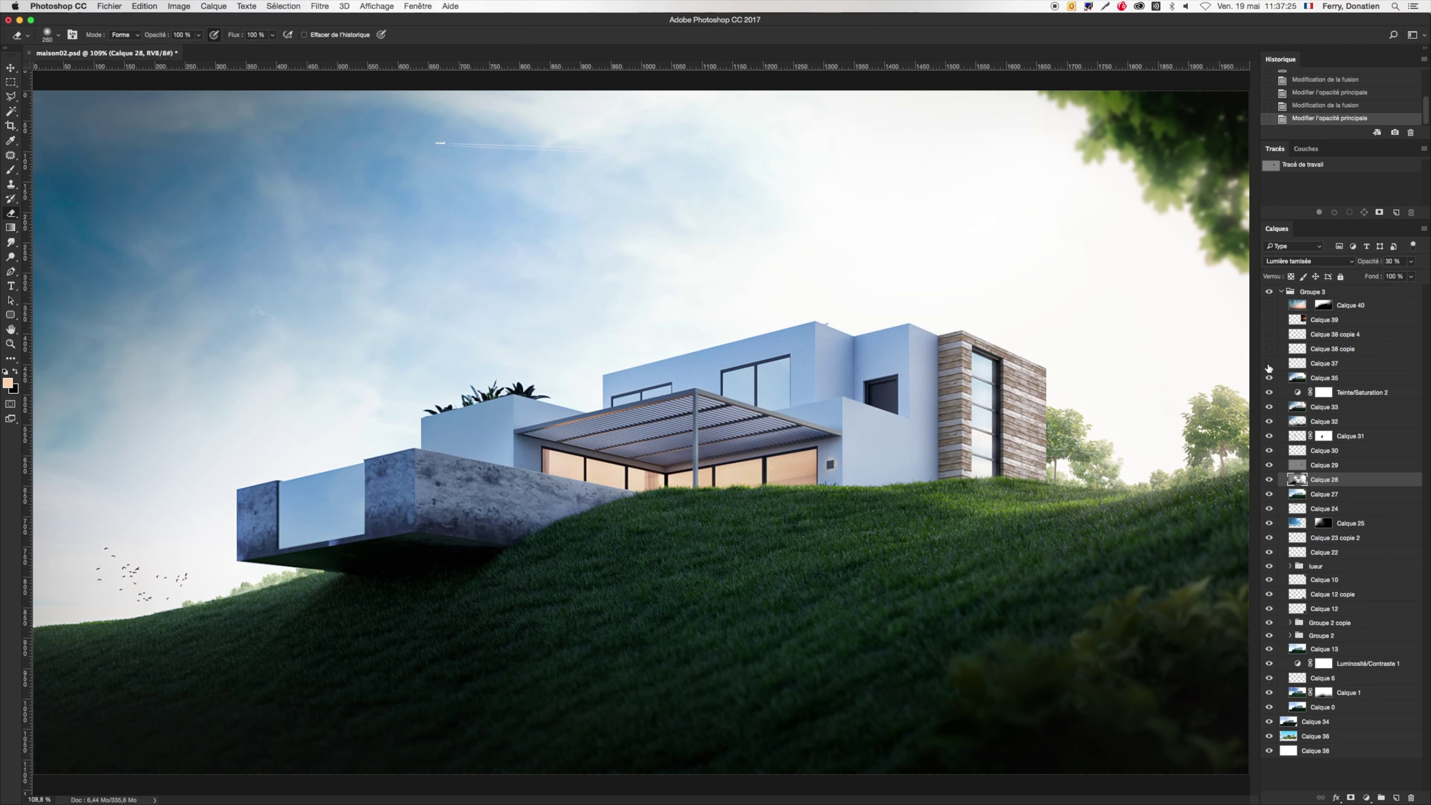
click(1269, 364)
click(1268, 364)
click(1269, 364)
Show Calque 38 copie, the window-glow layers, Calque 39 and the cloud overlay, then collapse Groupe 3.
click(1269, 348)
click(1268, 334)
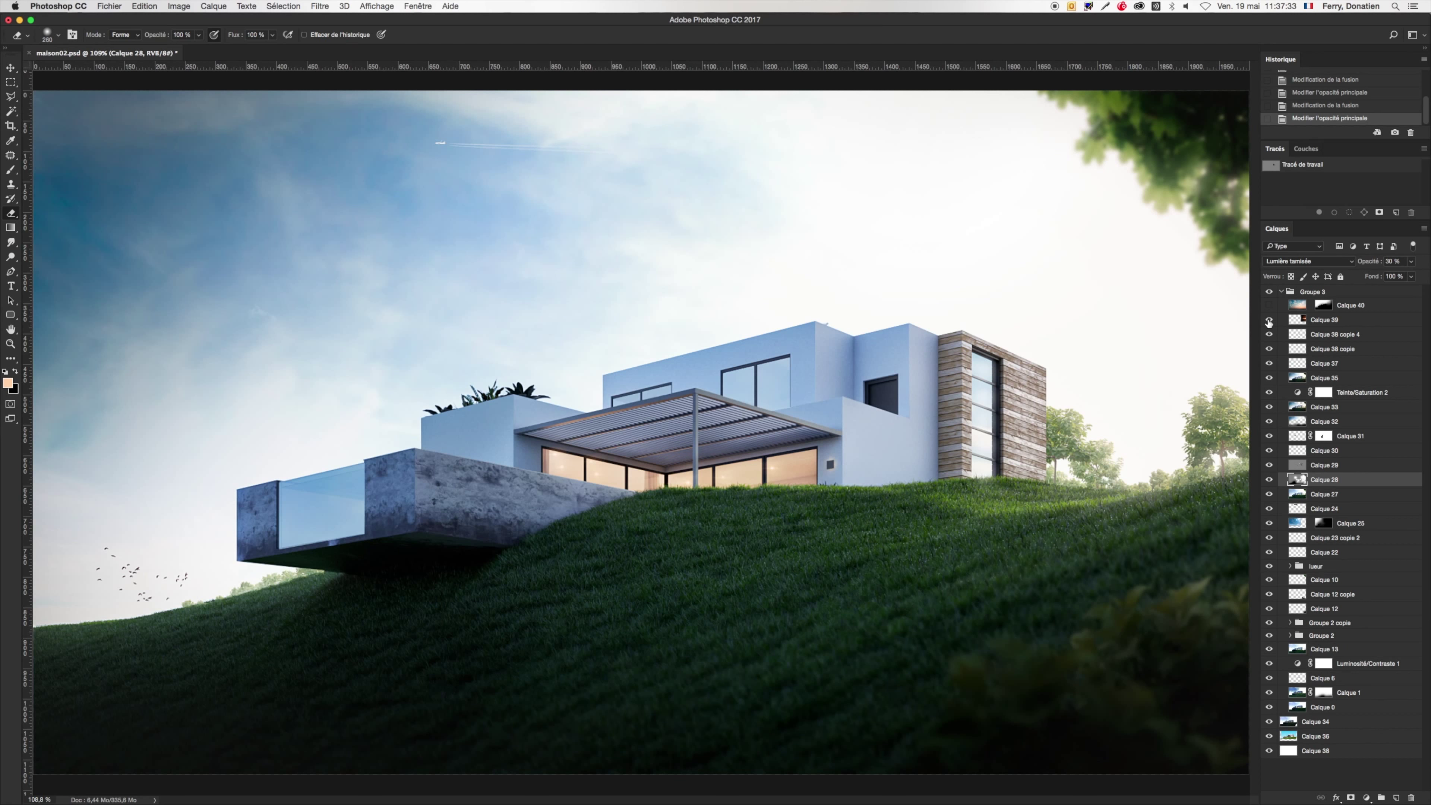
click(1268, 320)
click(1269, 320)
click(1268, 304)
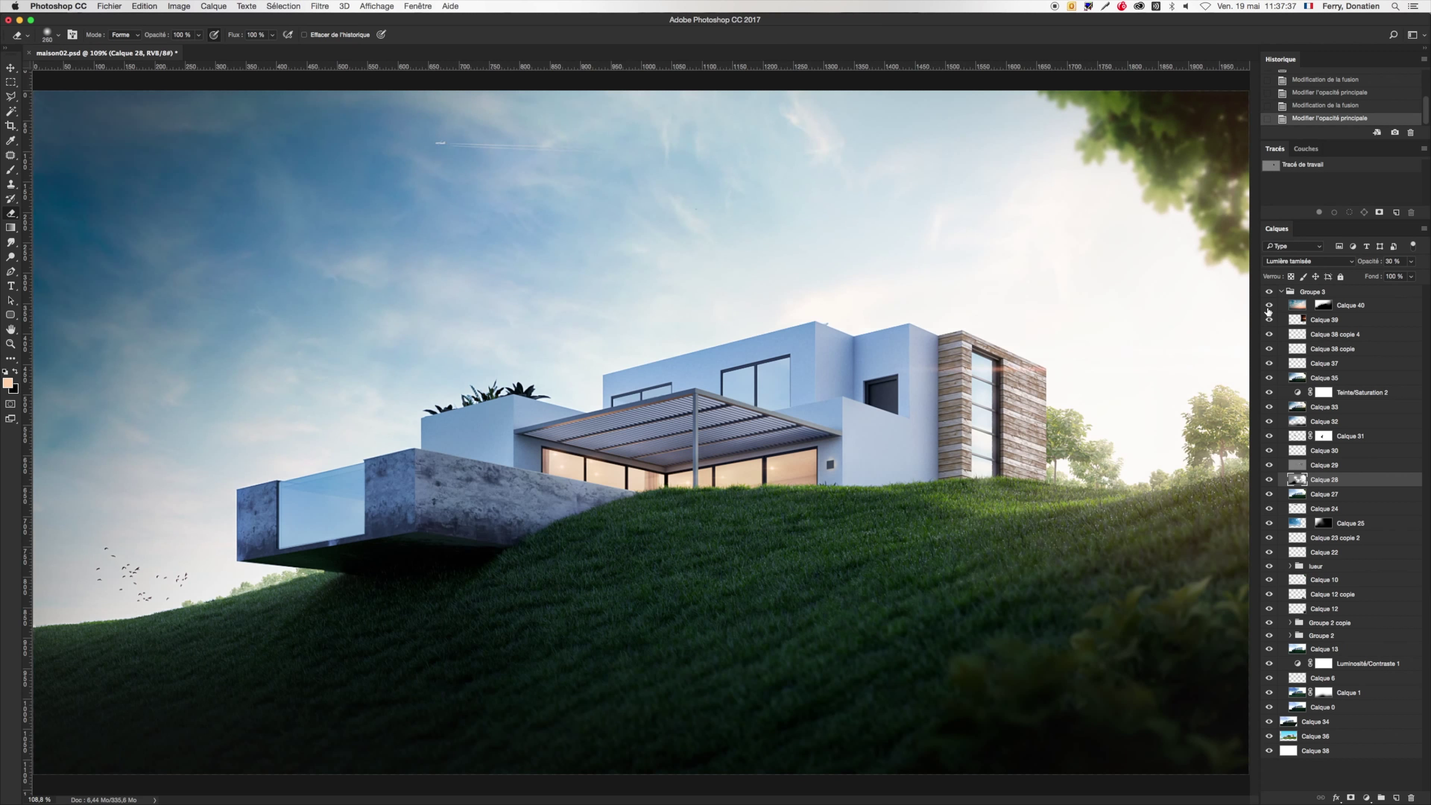
click(1269, 305)
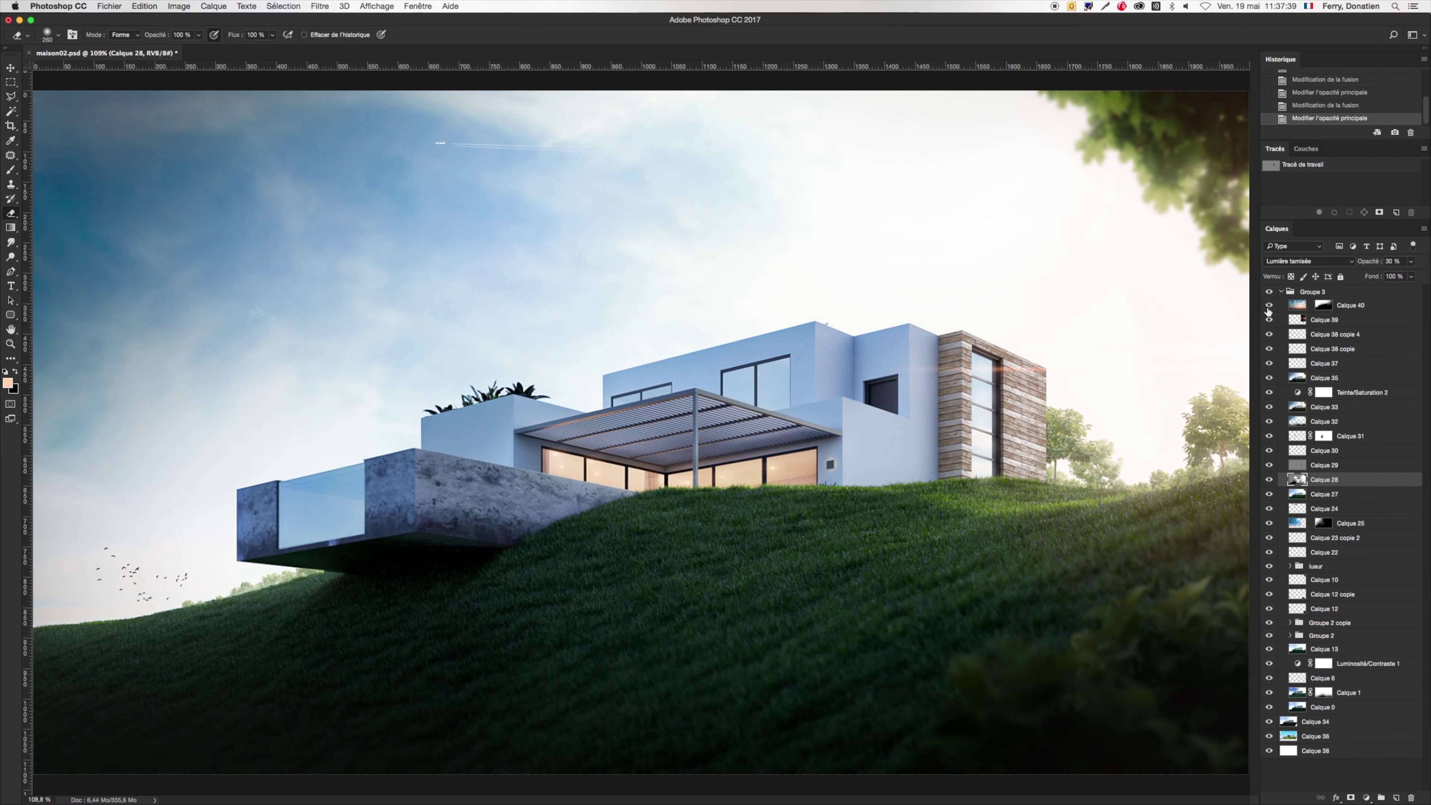
click(1268, 304)
click(1281, 291)
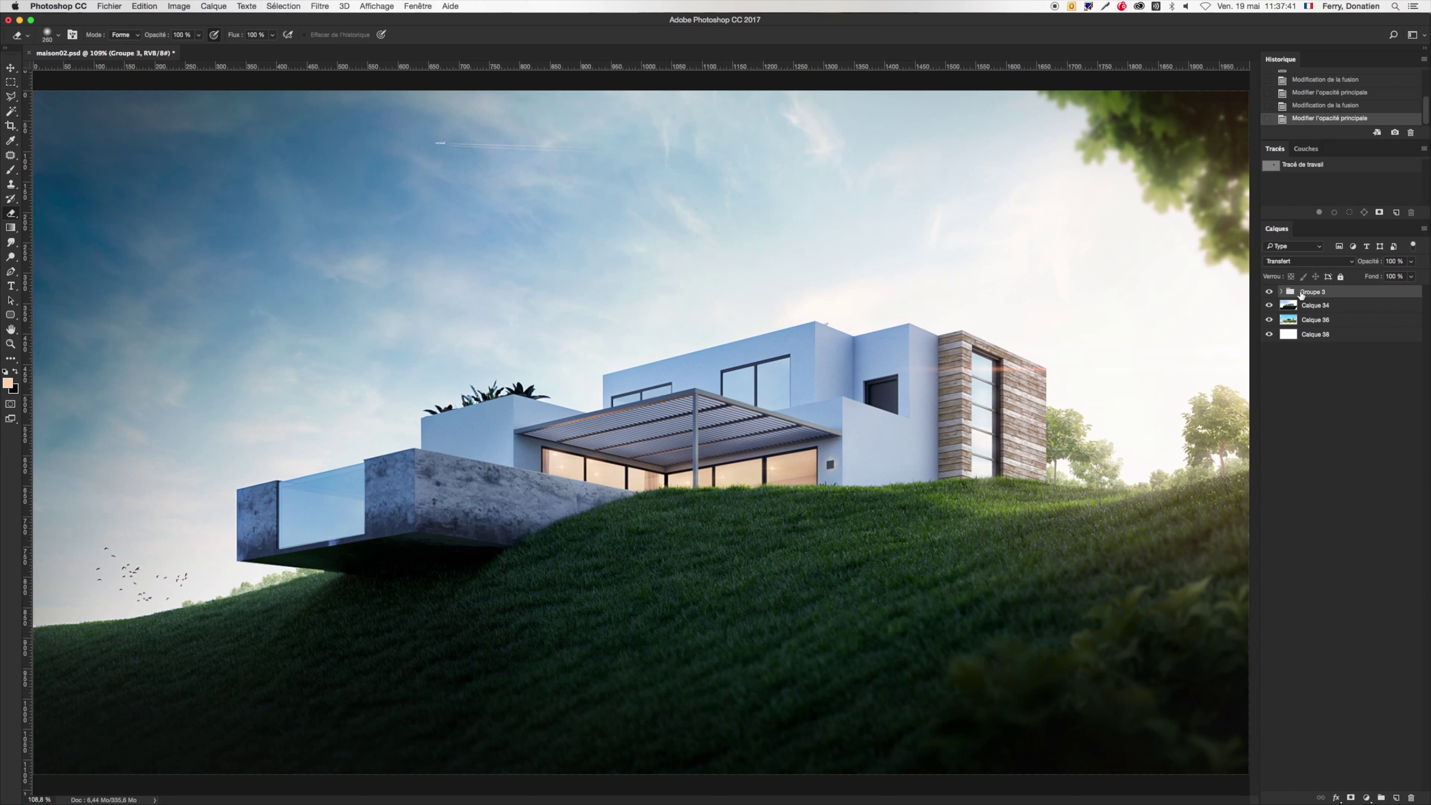
click(1269, 293)
click(1269, 292)
click(1269, 292)
click(1269, 306)
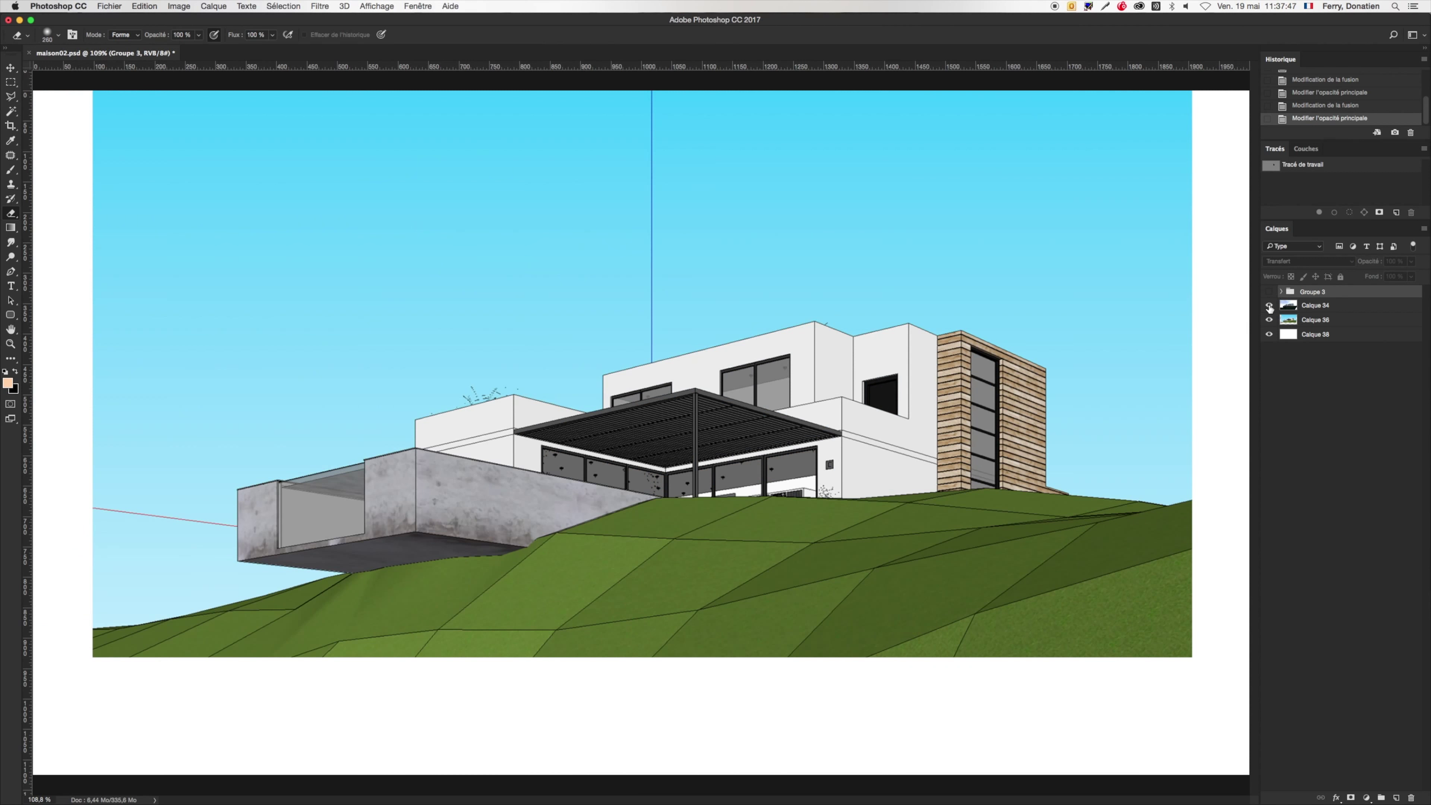
click(1269, 292)
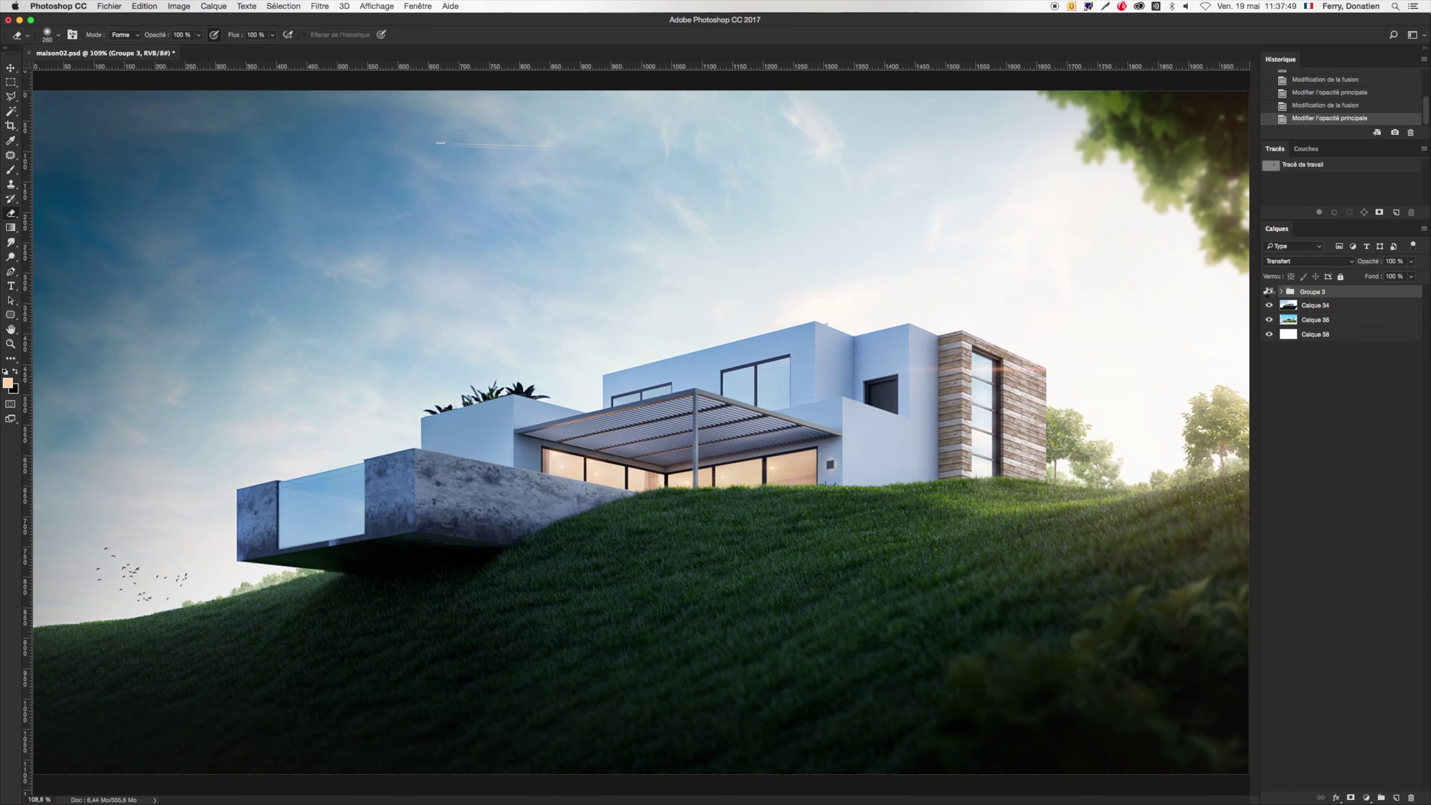